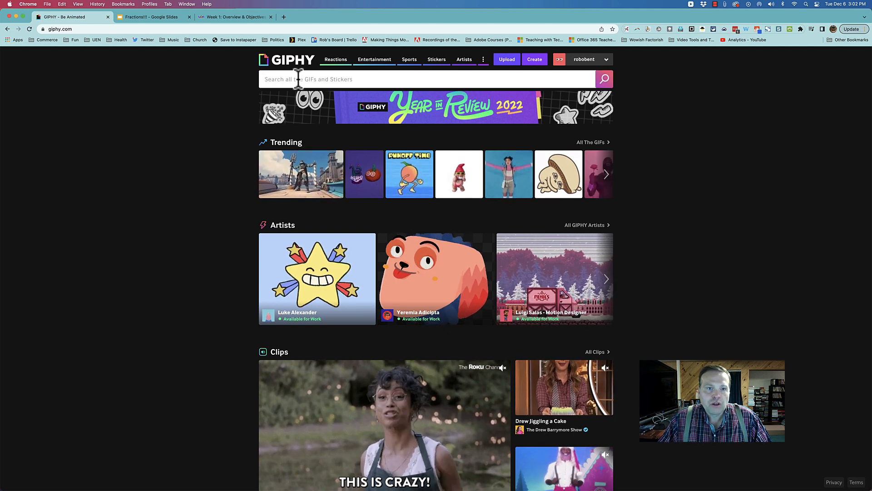
- Search GIPHY for "cake" and open the Hungry Cake GIF of the sliced chocolate cake
left_click(298, 79)
type("cake")
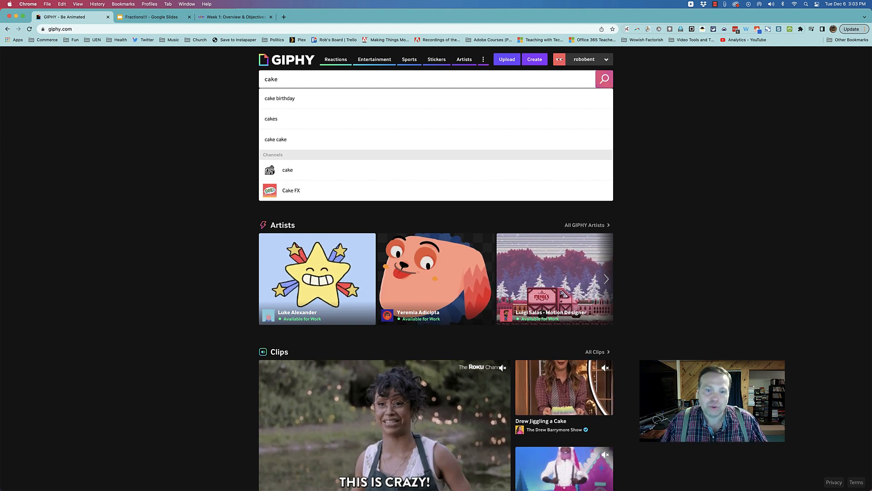
key("Return")
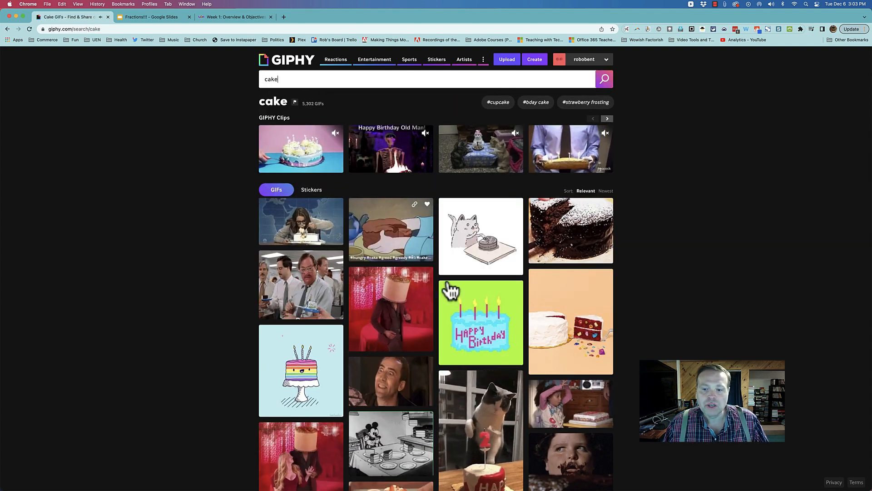
left_click(380, 244)
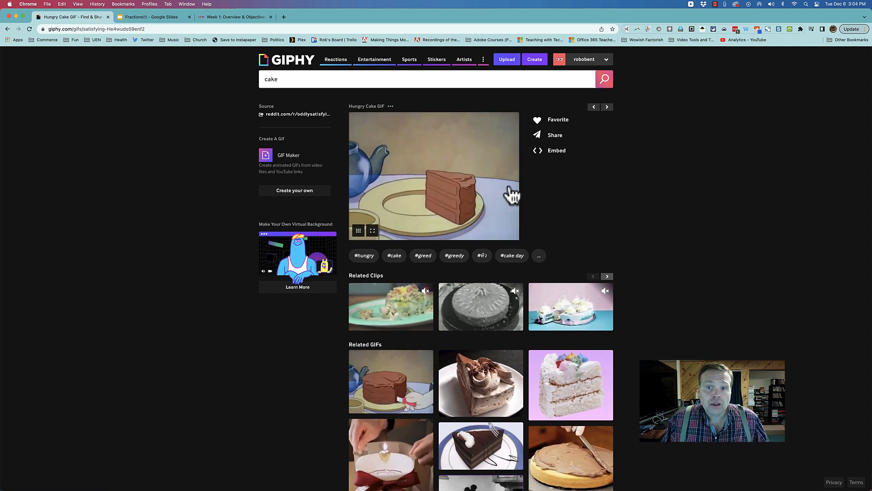
- Copy the Hungry Cake GIF's share link and insert it as an image by URL on the Fractions!!! title slide in Google Slides
left_click(553, 141)
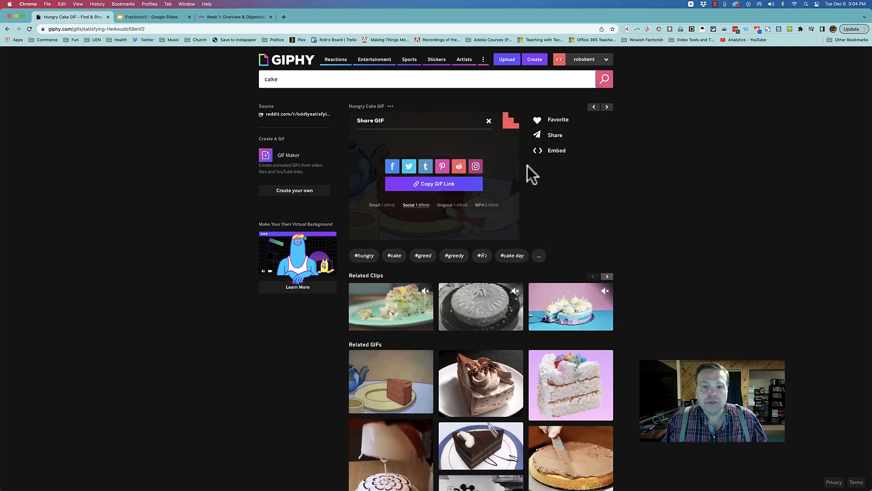
left_click(446, 188)
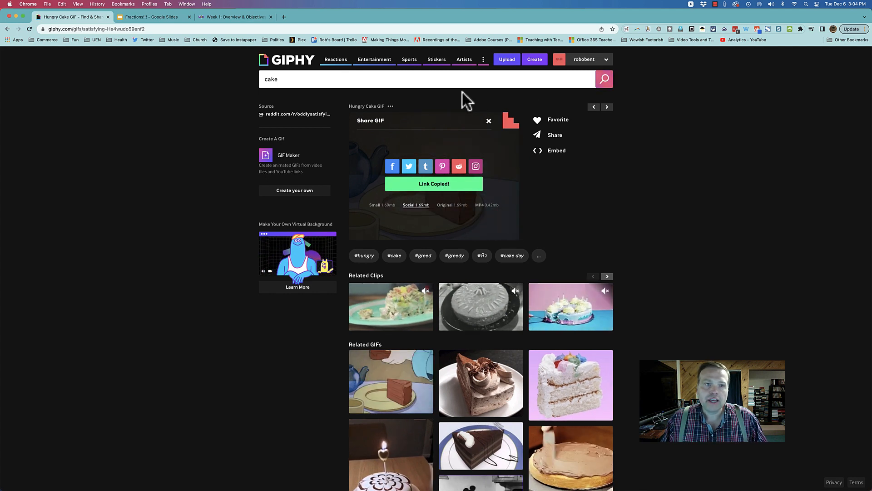
left_click(154, 18)
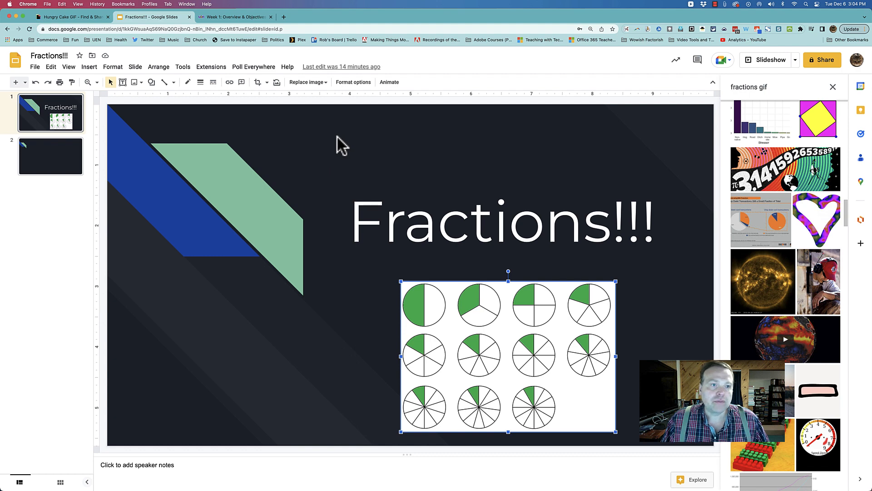
left_click(89, 66)
mouse_move(107, 84)
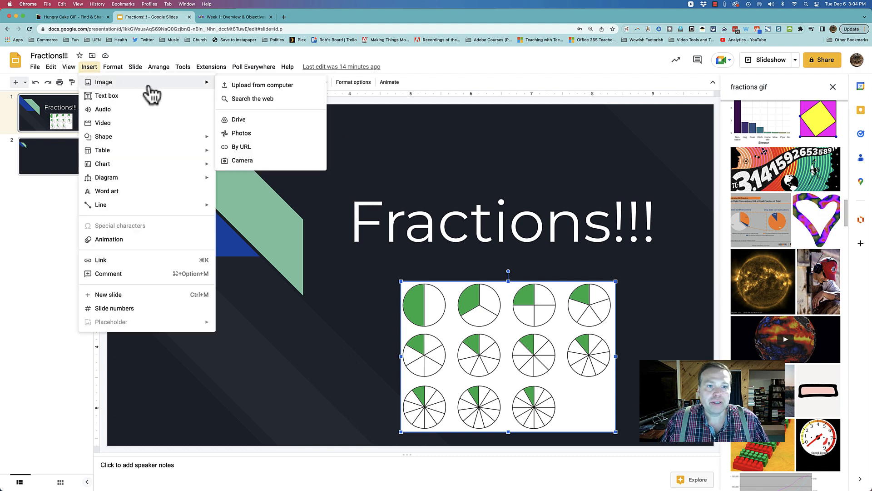
left_click(241, 147)
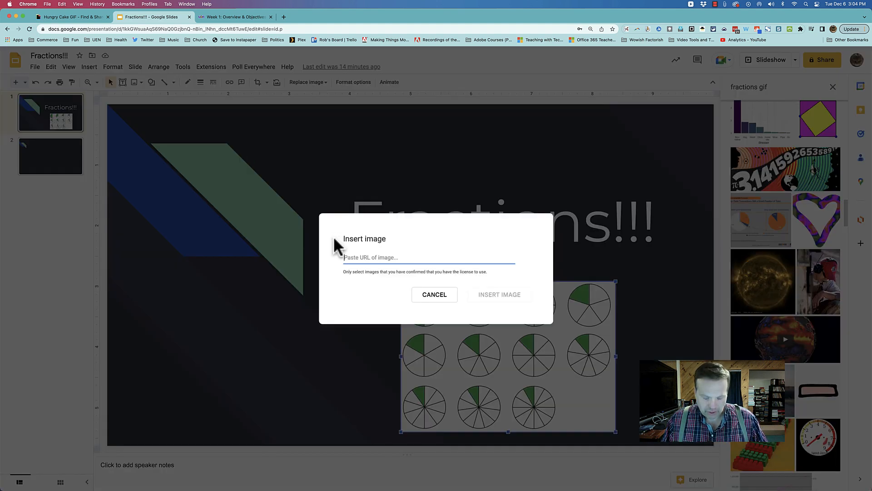
key("super+v")
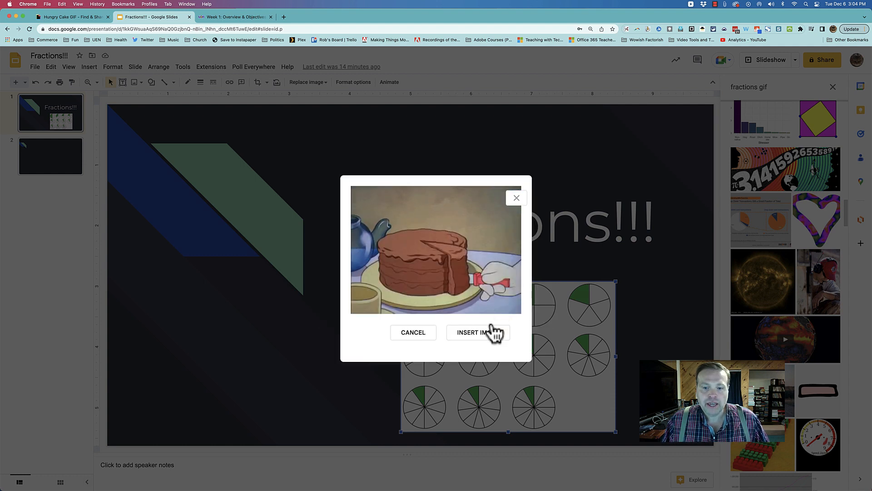
left_click(494, 334)
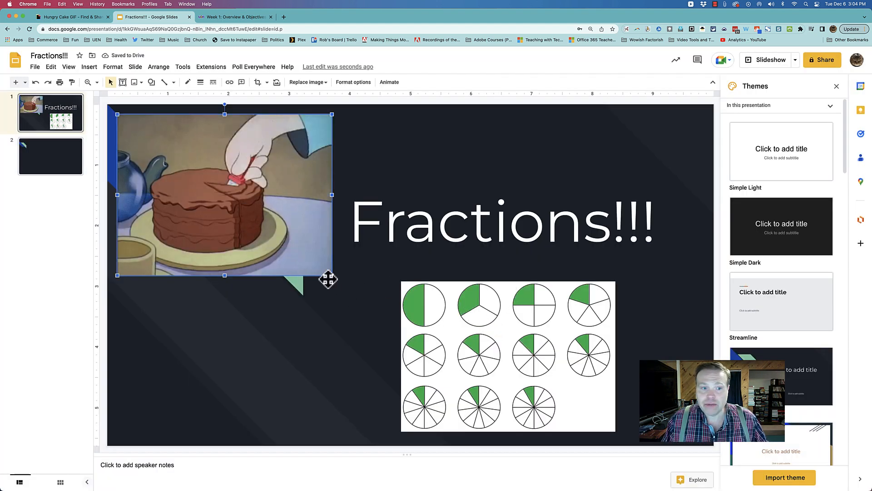
- Shrink the cake GIF and place it beside the fraction circles image, below the green shape
left_click_drag(300, 248, 389, 281)
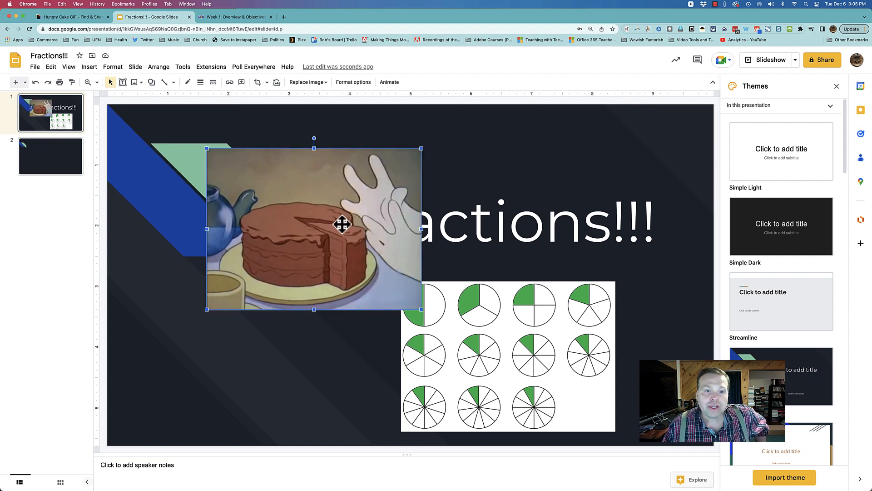
left_click_drag(326, 251, 287, 330)
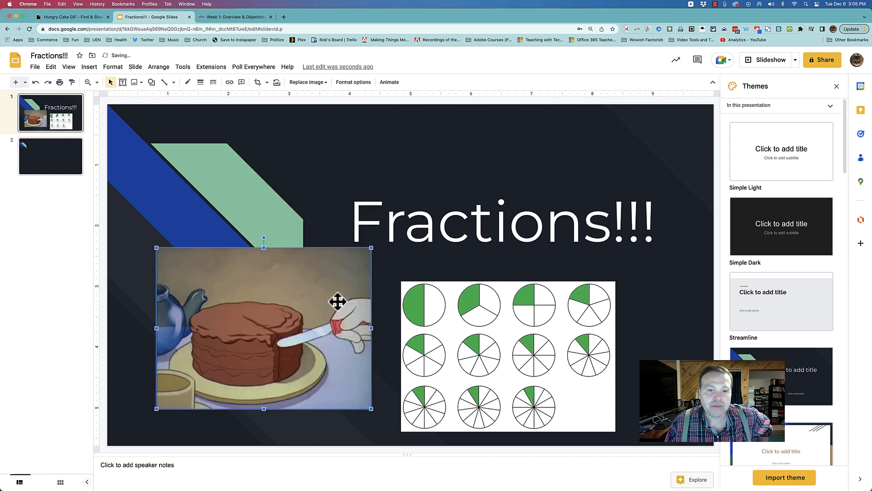
left_click_drag(371, 247, 308, 295)
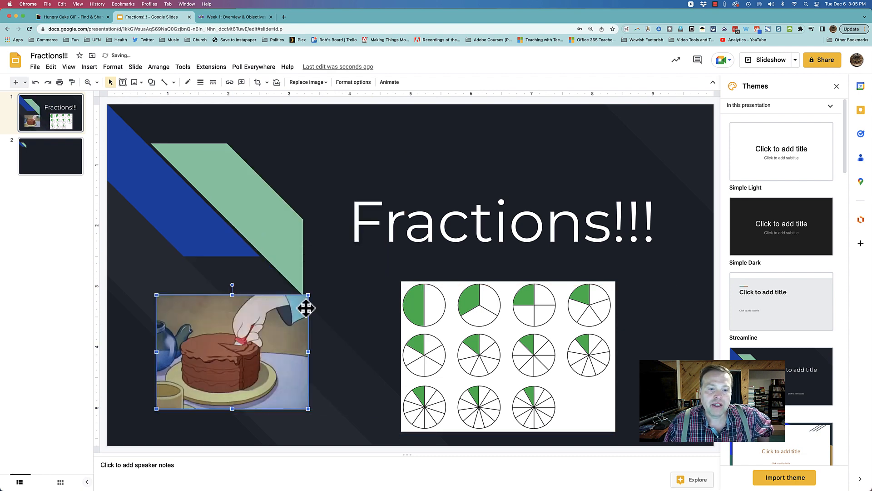
left_click_drag(268, 333, 304, 339)
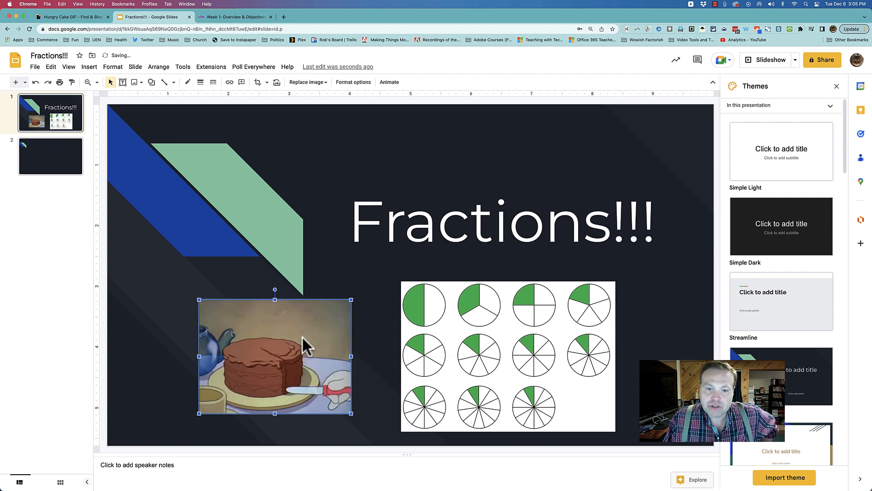
- Enlarge the PowerPoint window and paste the Hungry Cake GIF, copied as an image from GIPHY, onto the FRACTIONS!!! title slide
left_click_drag(871, 37, 456, 21)
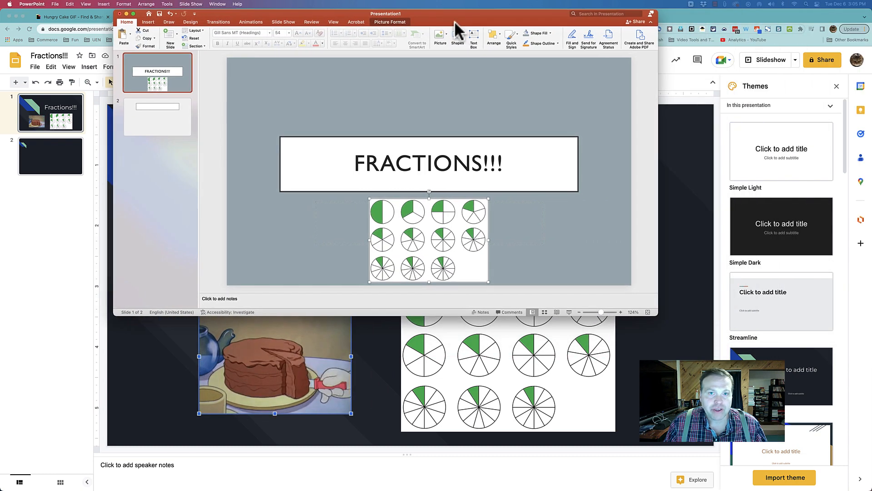
left_click_drag(657, 314, 817, 466)
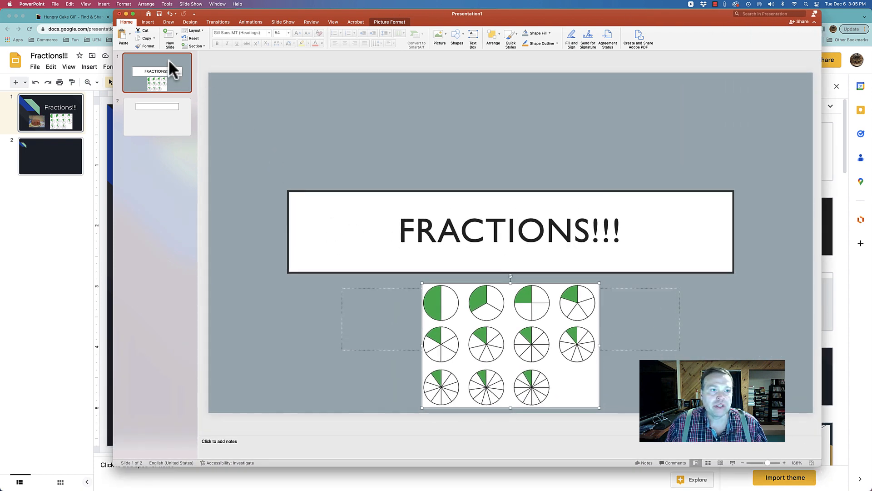
left_click(69, 15)
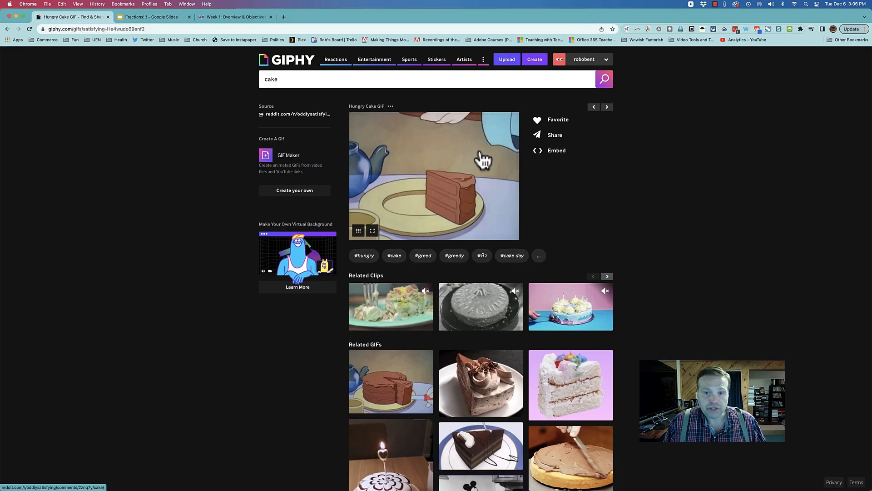
right_click(453, 160)
right_click(420, 157)
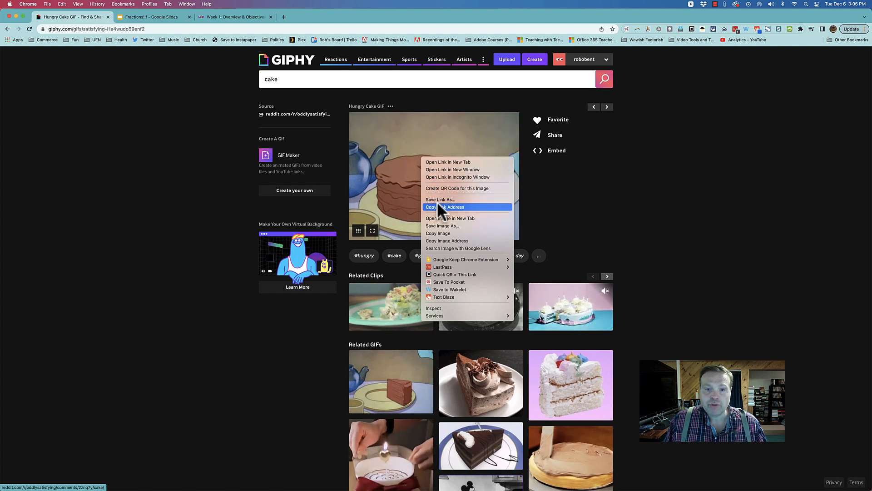
left_click(443, 231)
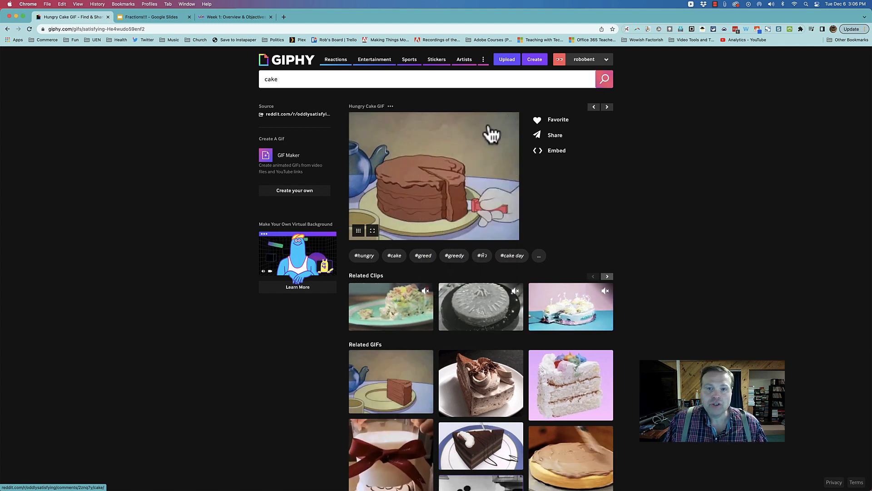
key("super+Tab")
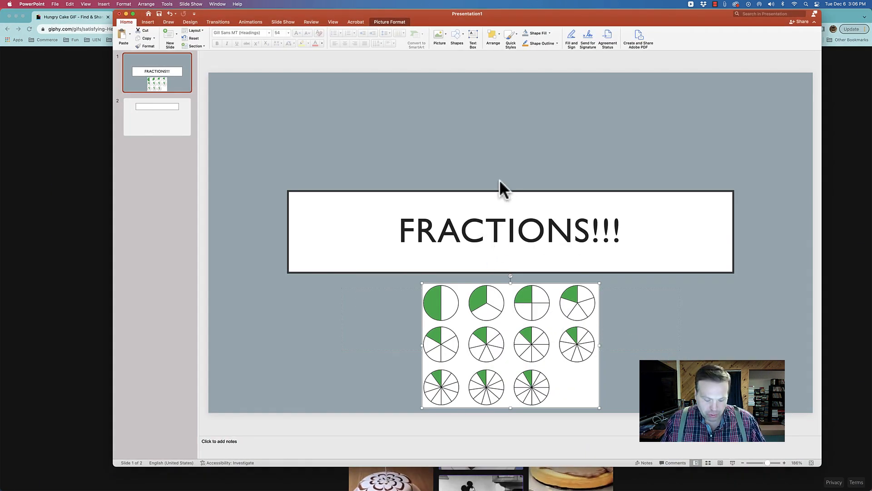
key("super+v")
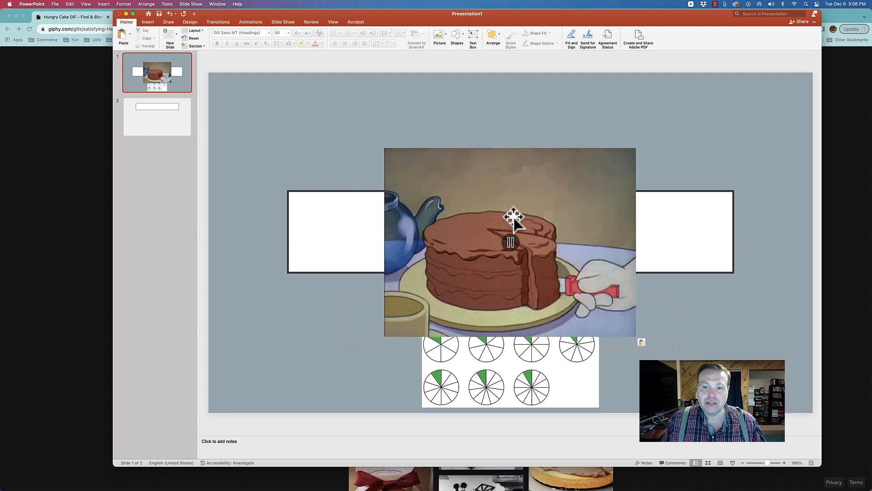
- Shrink the cake GIF and move it to the slide's upper-left corner, clear of the title text
left_click_drag(513, 217, 307, 141)
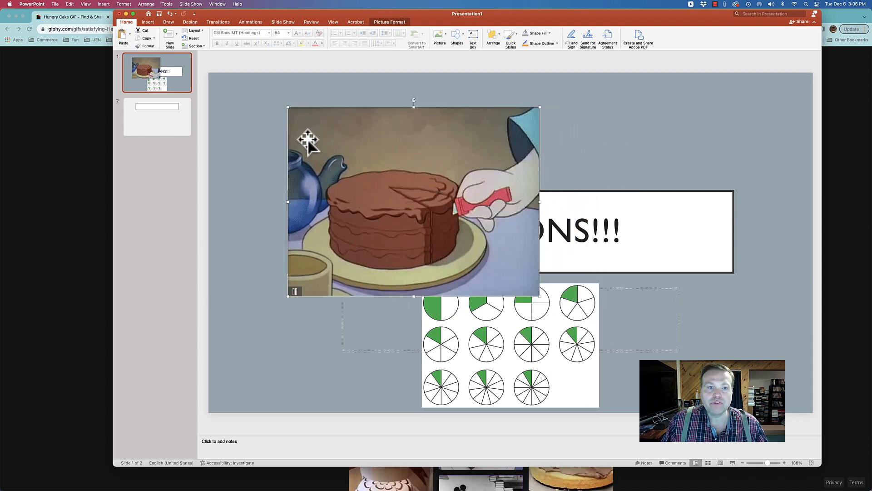
left_click_drag(288, 108, 286, 80)
key("super+Tab")
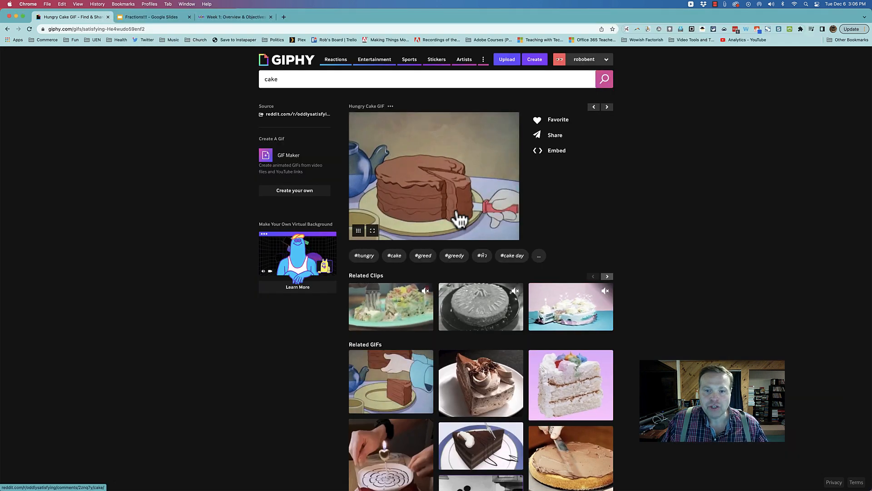
right_click(458, 210)
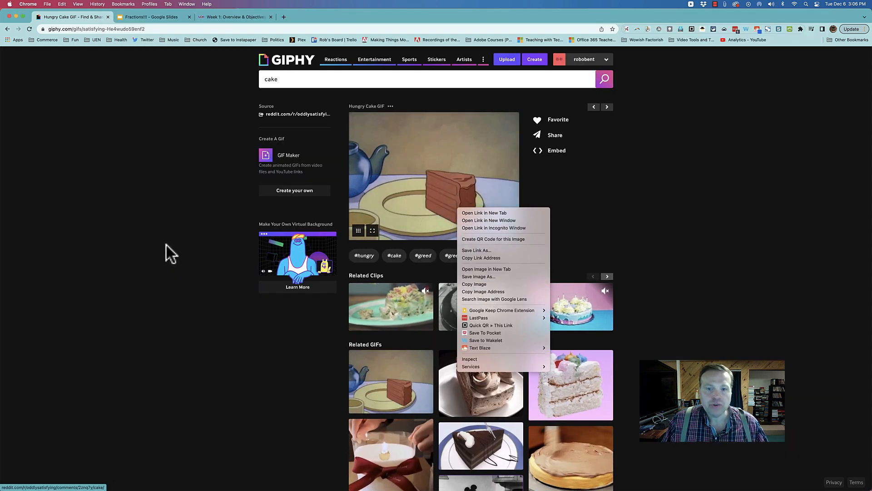
left_click(231, 247)
key("super+Tab")
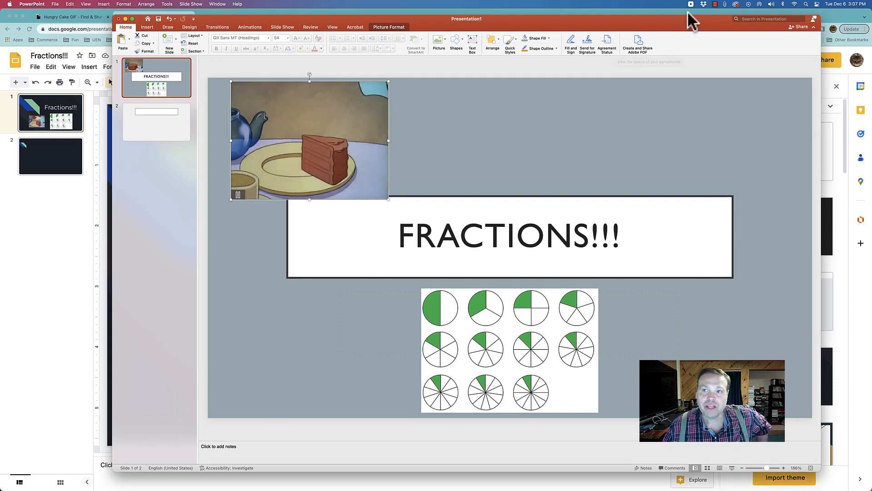
key("super+Tab")
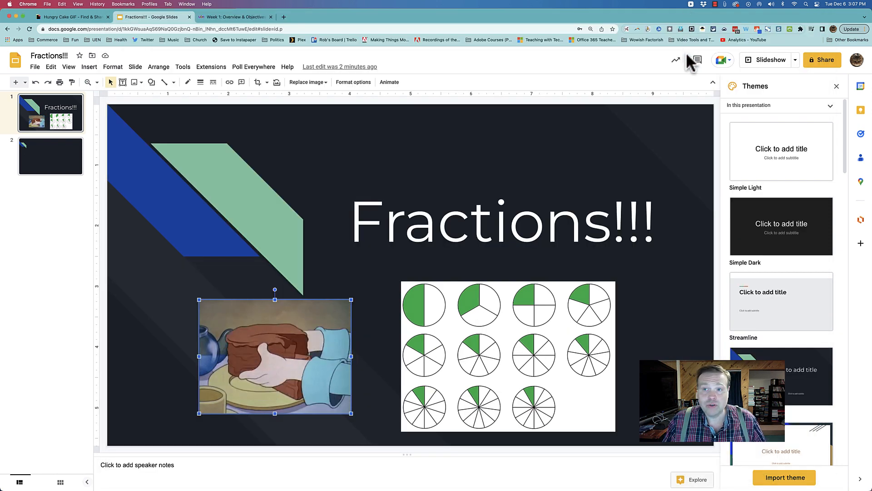
- Switch to the Week 1: Overview & Objectives page in Canvas and add a blank line between the divider and the Learning Intentions heading
left_click(232, 17)
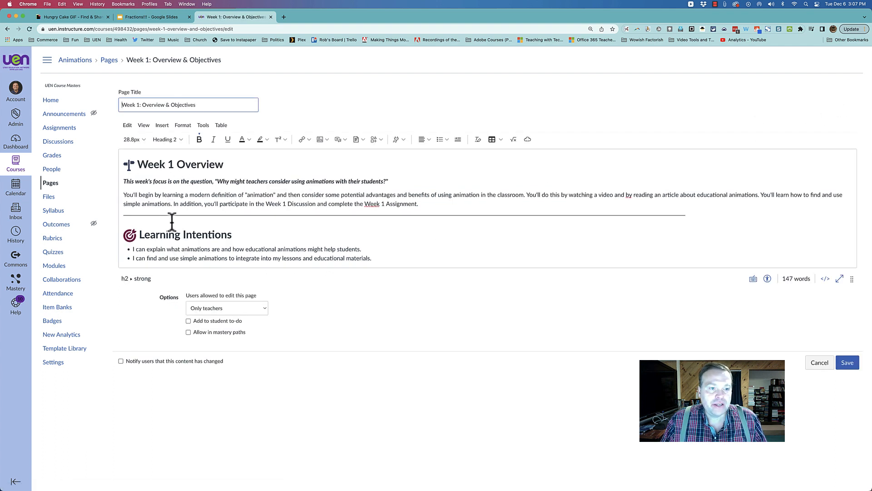
left_click(697, 220)
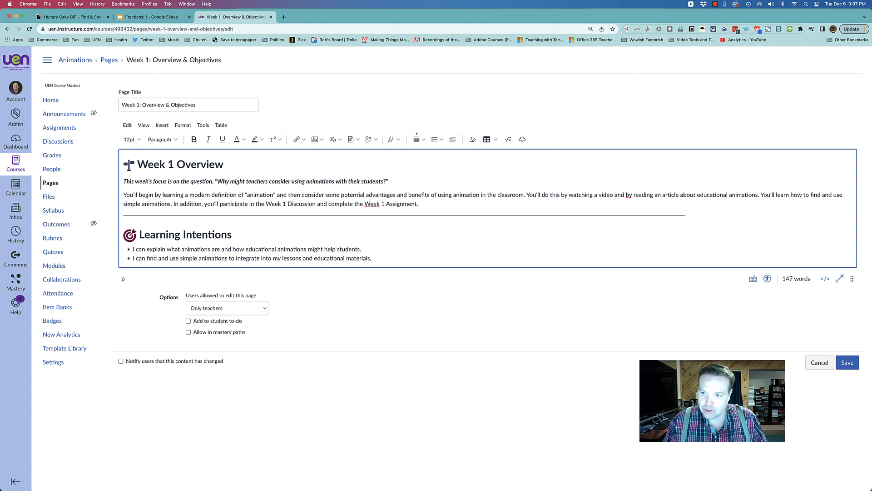
key("Return")
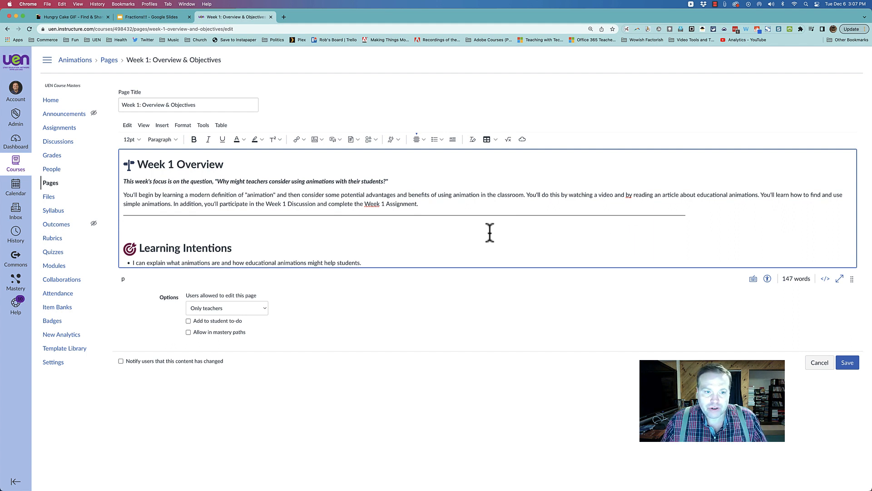
left_click(421, 136)
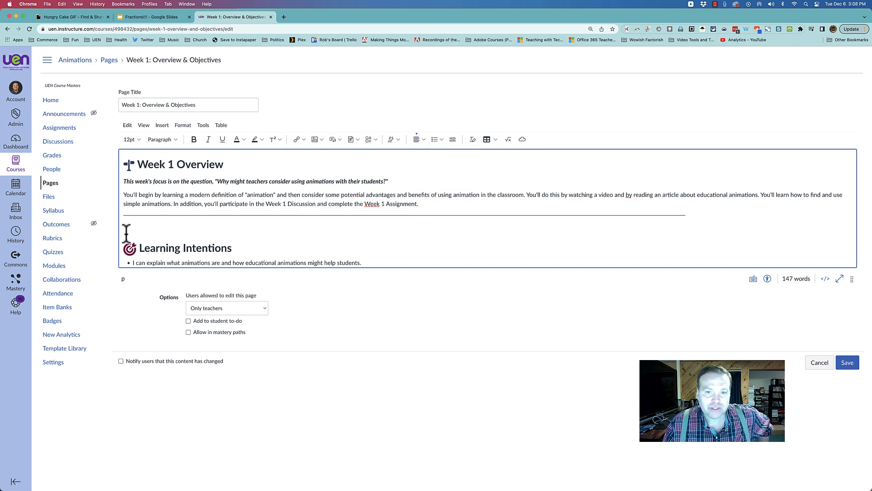
- Open an embed code dialog at the blank line above Learning Intentions and copy the Hungry Cake GIF's embed code from GIPHY
left_click(523, 140)
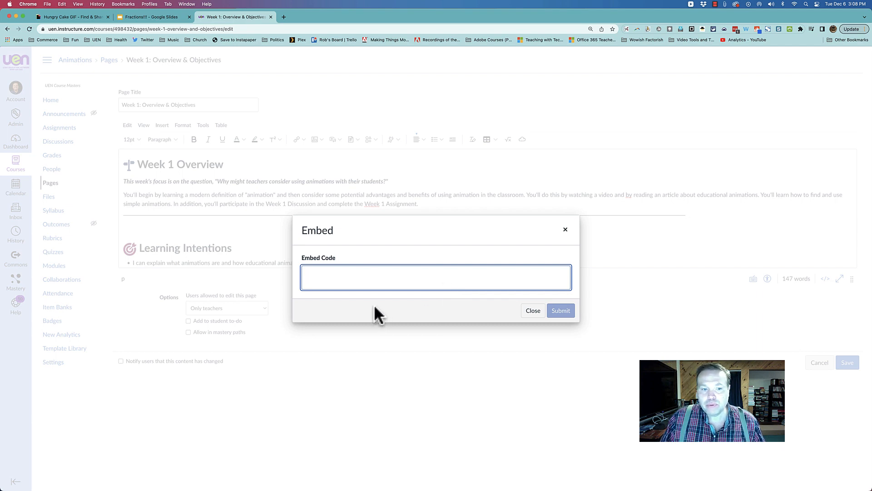
left_click(139, 15)
left_click(75, 16)
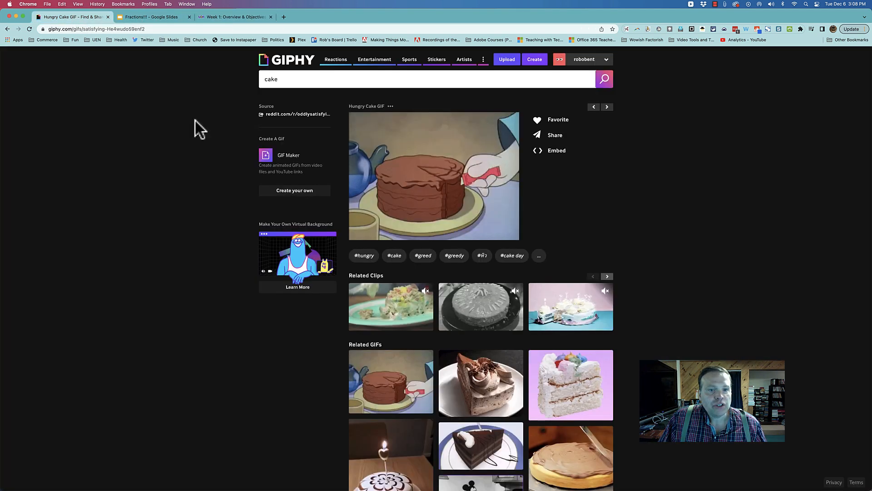
left_click(558, 153)
left_click(475, 214)
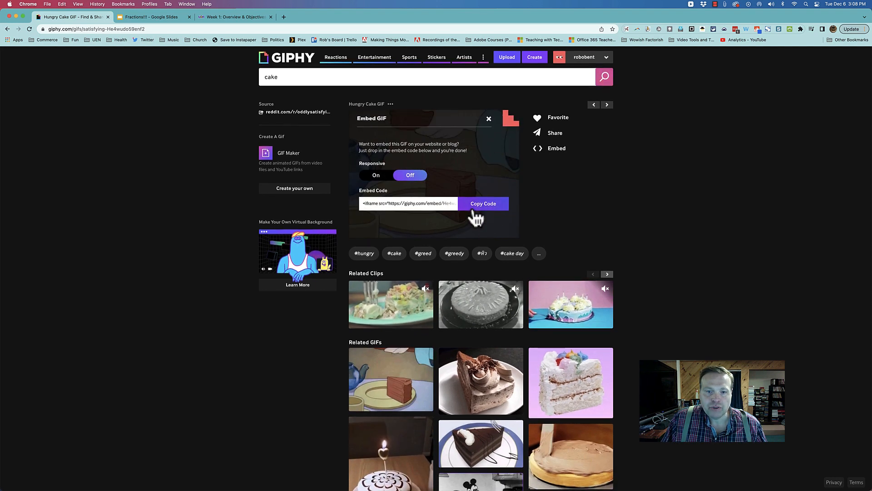
- Embed the Hungry Cake GIF in the Canvas page with the copied iframe code and save the page
left_click(229, 17)
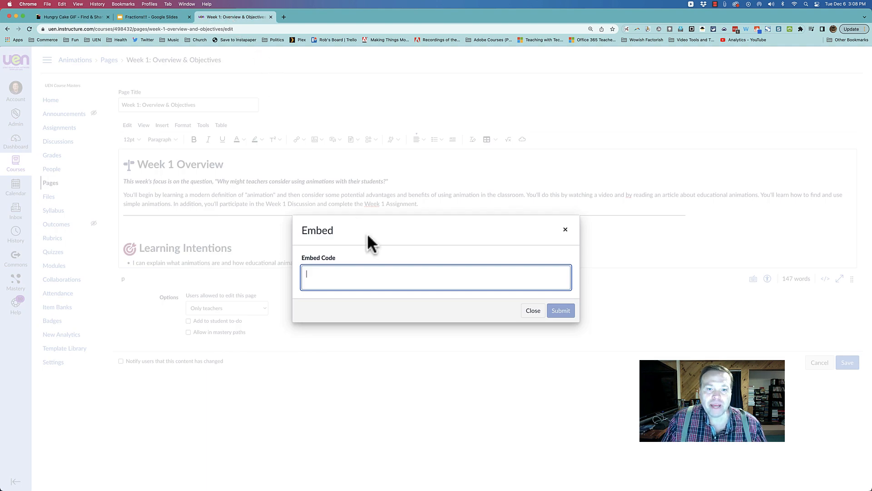
key("super+v")
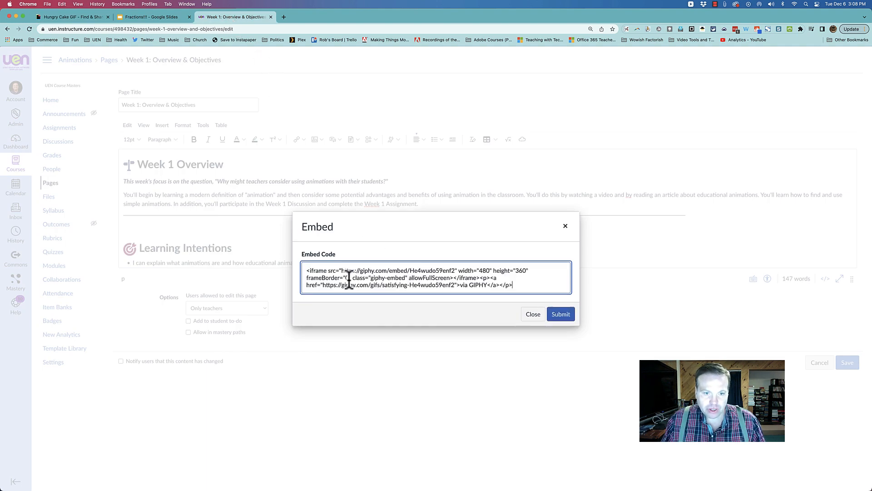
left_click(564, 314)
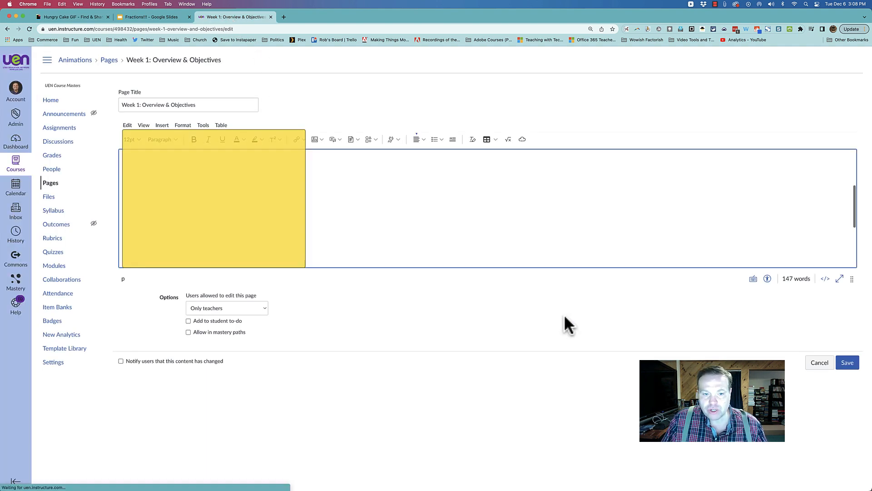
scroll(445, 236, "down", 1)
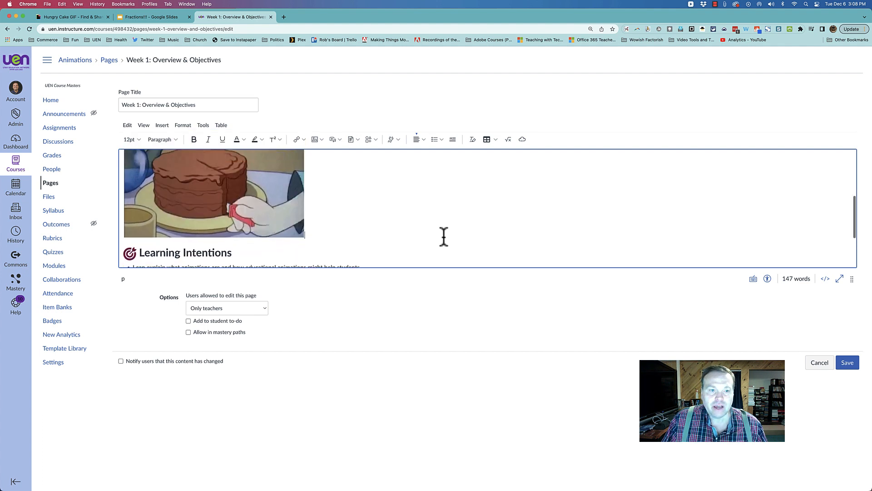
scroll(444, 235, "up", 1)
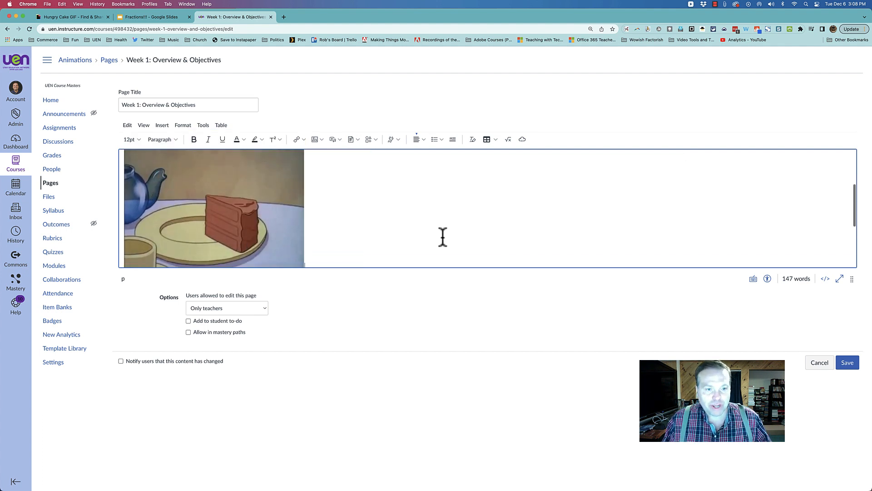
left_click(846, 362)
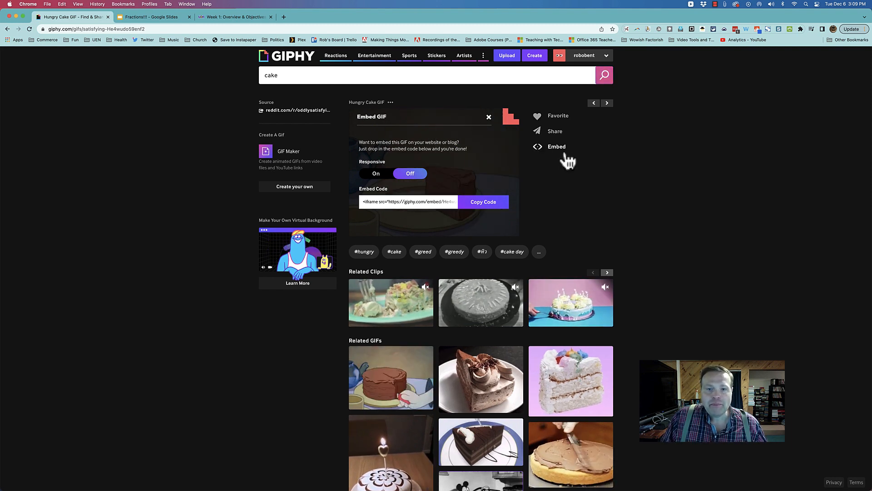
- Close GIPHY's embed panel and save the Hungry Cake GIF image to the Downloads folder as giphy (1)
left_click(489, 118)
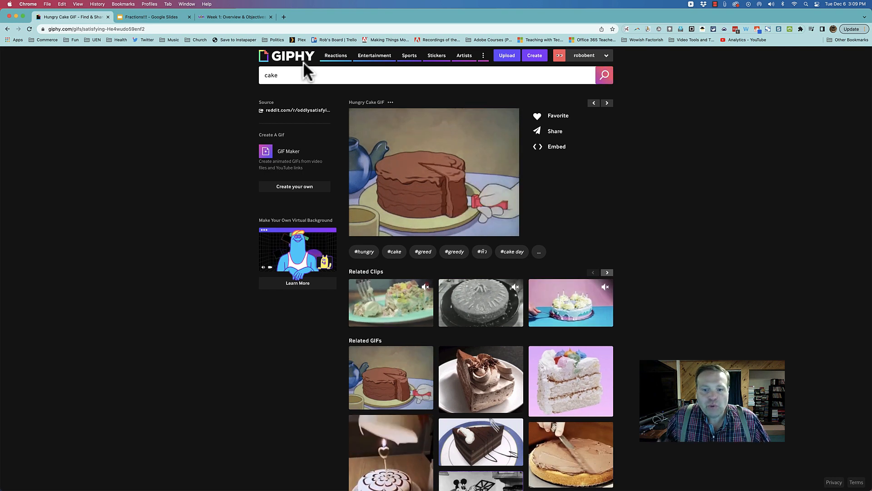
left_click(235, 17)
mouse_move(278, 272)
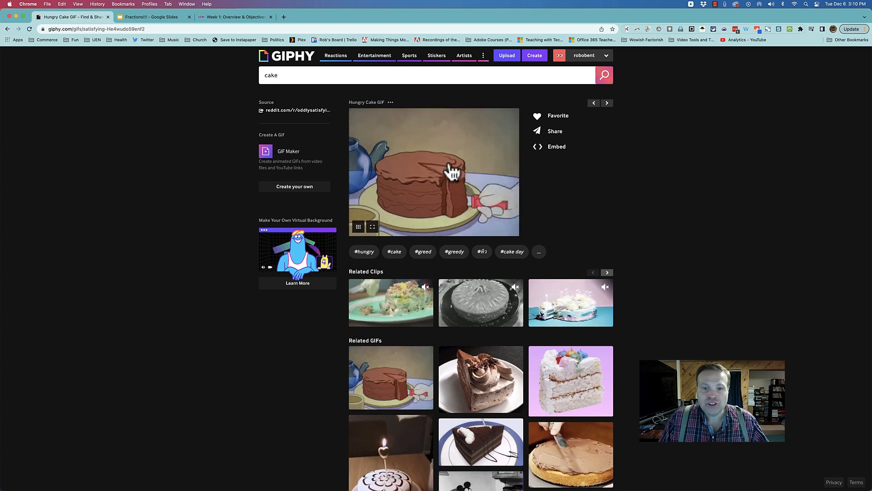
right_click(476, 200)
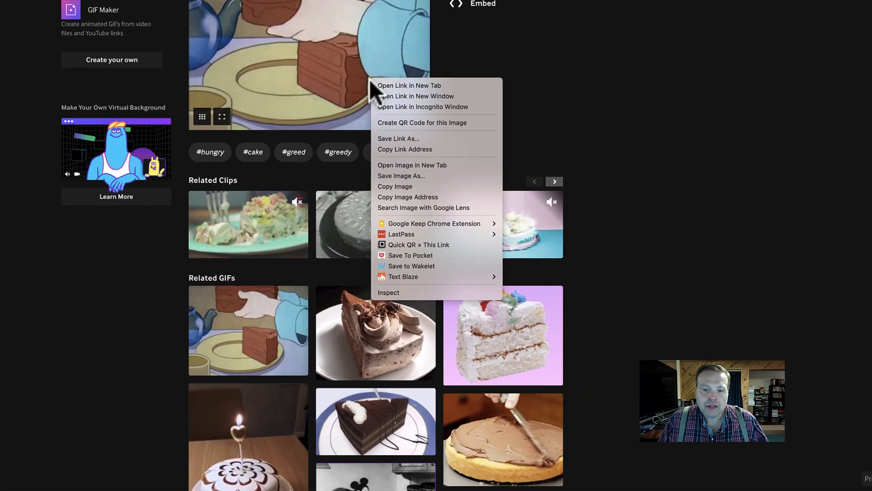
left_click(404, 176)
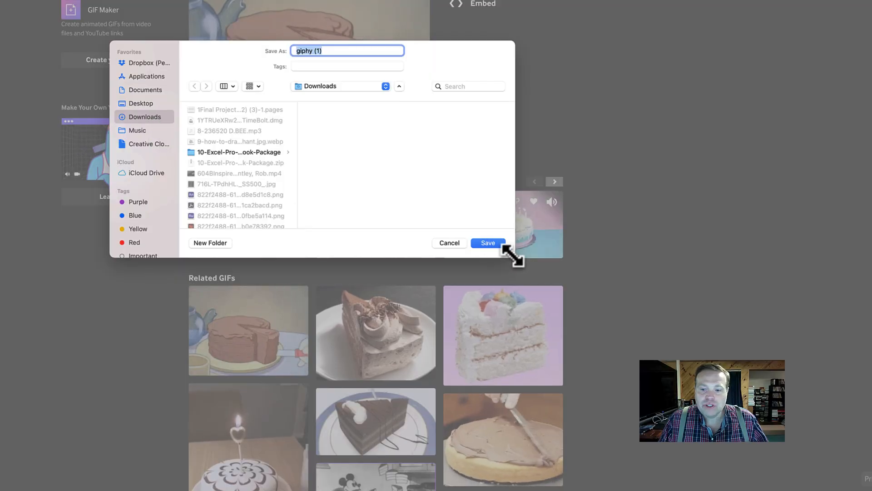
left_click(497, 244)
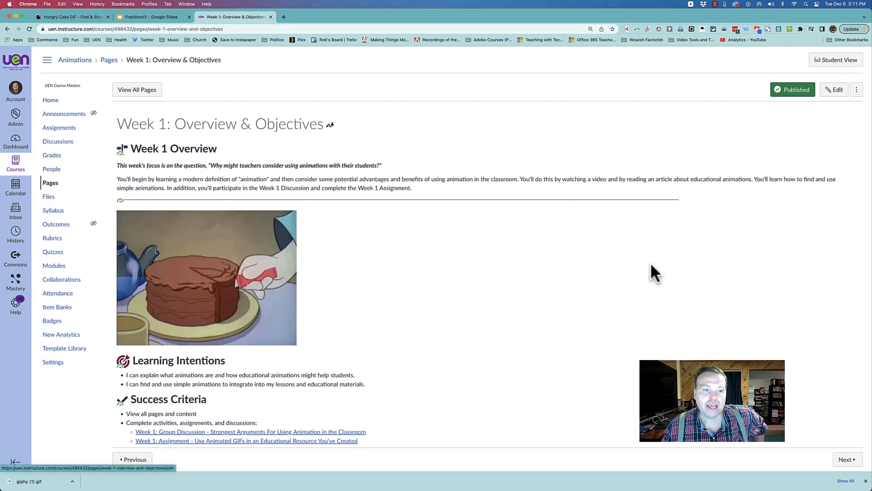
- Edit the Week 1: Overview & Objectives page in Canvas and add a blank paragraph outside the list, below the Week 1: Assignment link
left_click(836, 90)
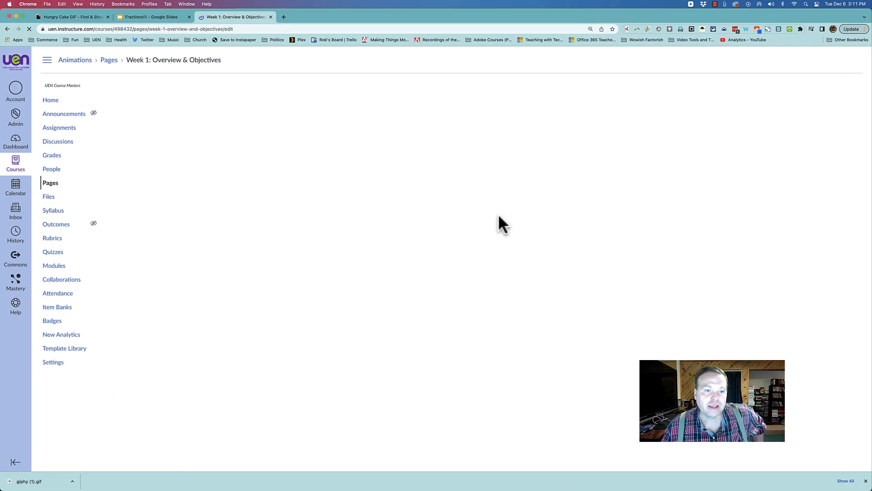
scroll(381, 232, "down", 10)
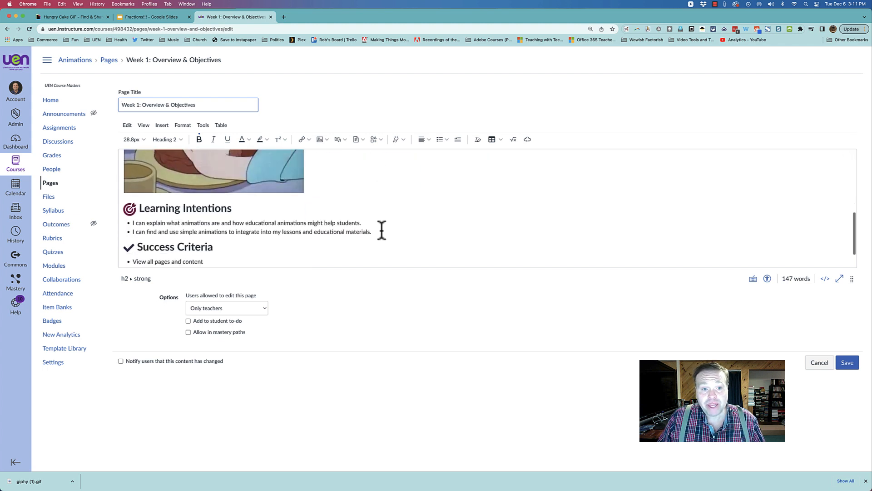
left_click(385, 259)
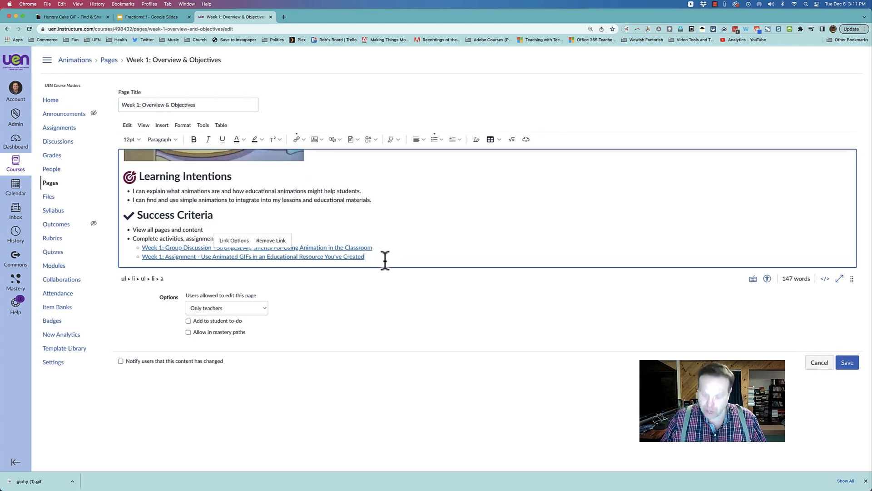
key("Return")
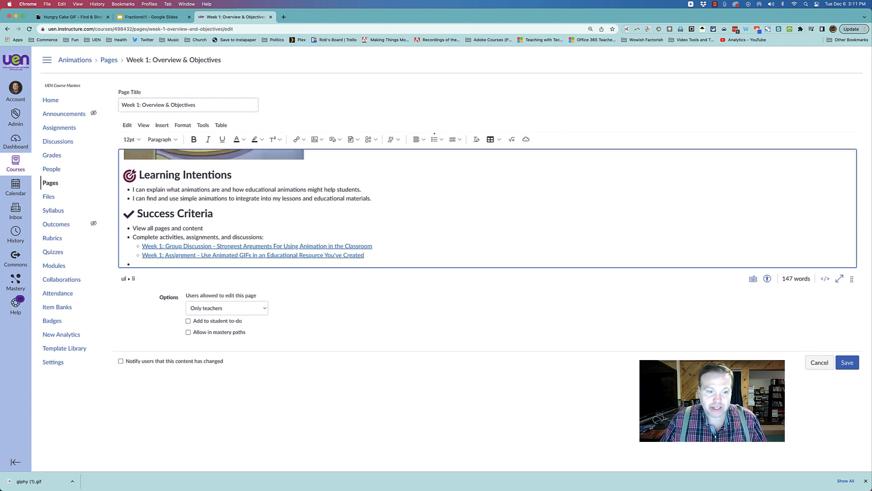
key("Return")
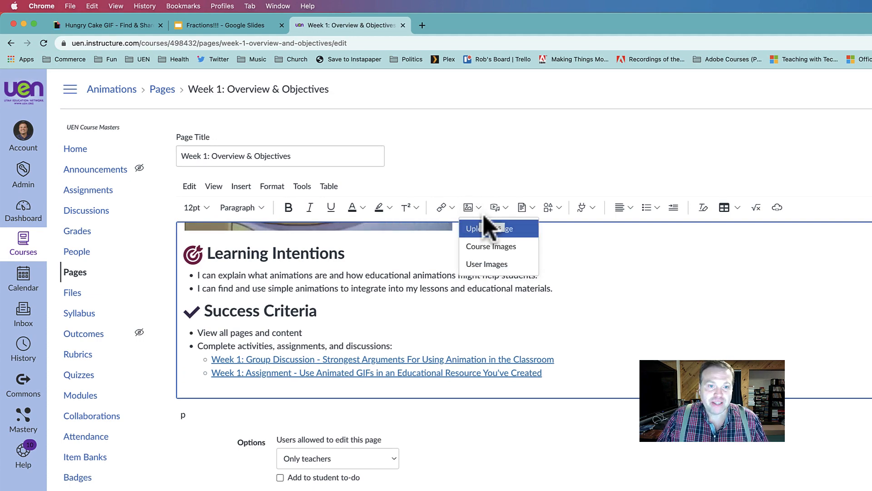
- Upload giphy (1).gif from Downloads as an embedded image below the Success Criteria list and save the page
left_click(488, 228)
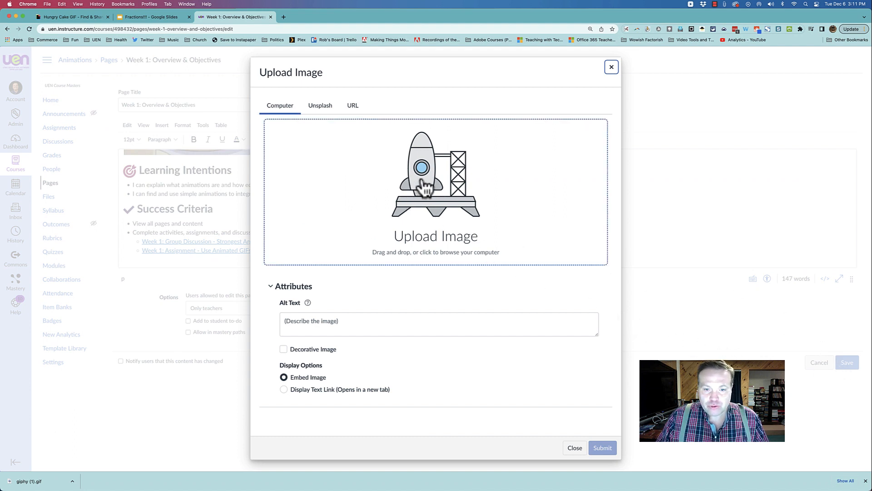
left_click(447, 205)
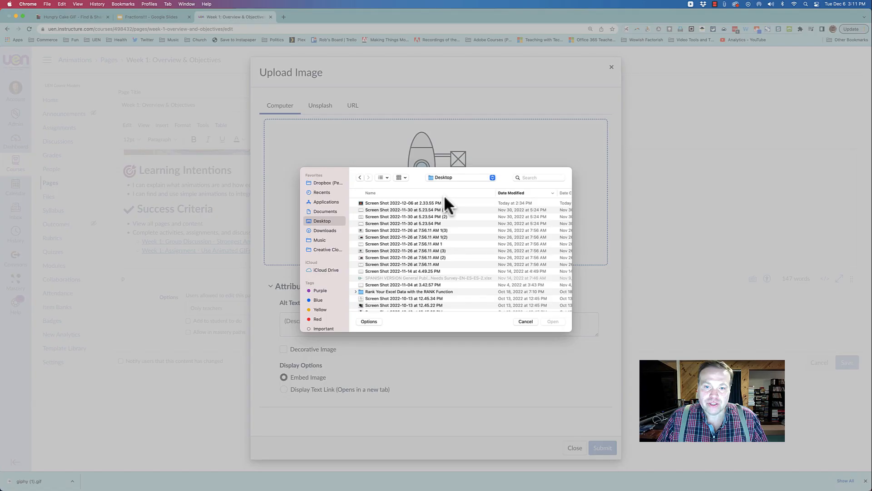
left_click(330, 230)
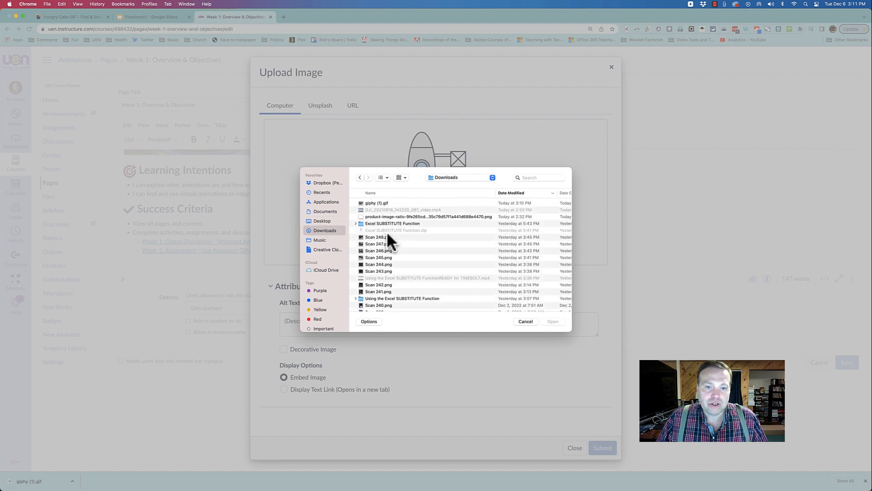
double_click(368, 200)
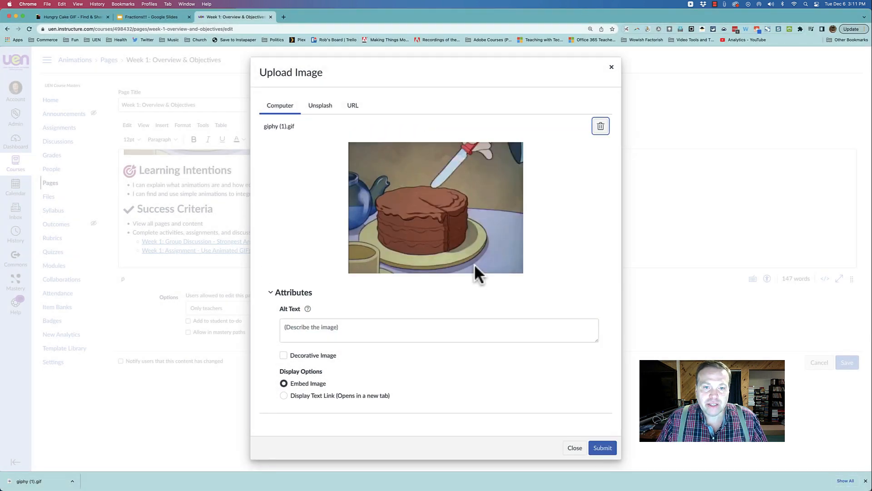
left_click(606, 452)
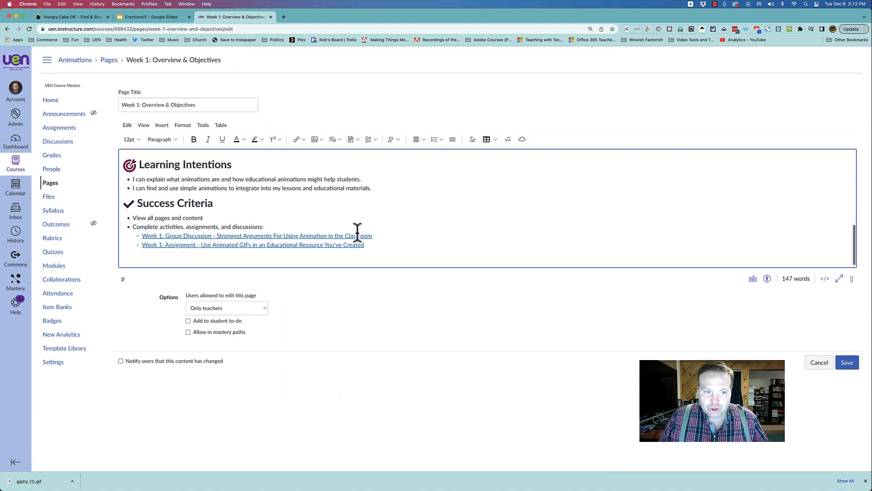
scroll(358, 233, "down", 2)
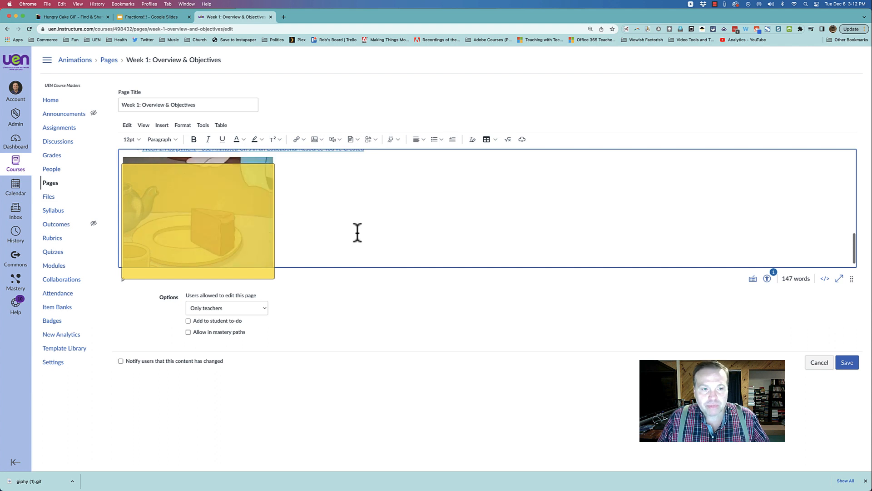
left_click(848, 363)
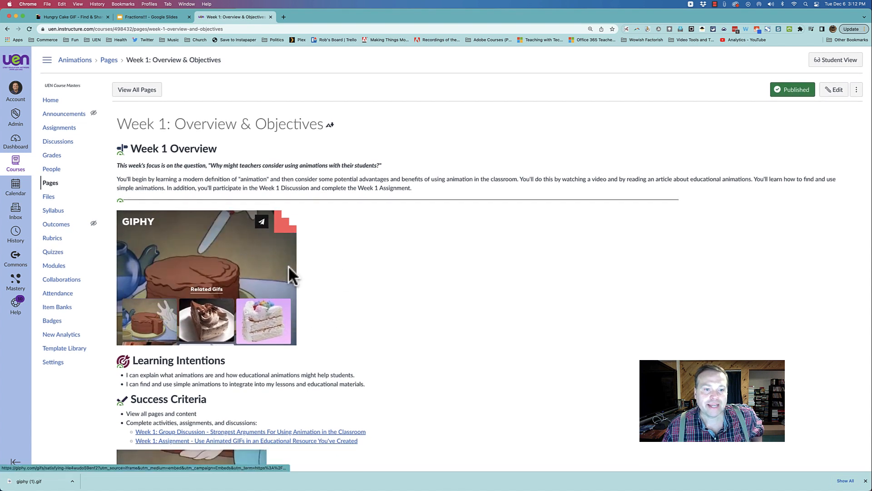
- Compare the embedded GIPHY cake with the uploaded cake GIF on the saved Canvas page
scroll(377, 279, "down", 3)
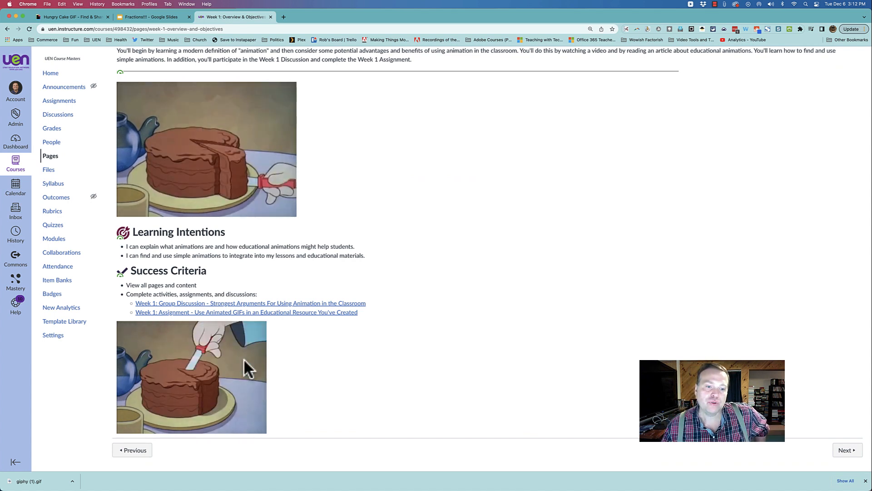
scroll(338, 332, "up", 3)
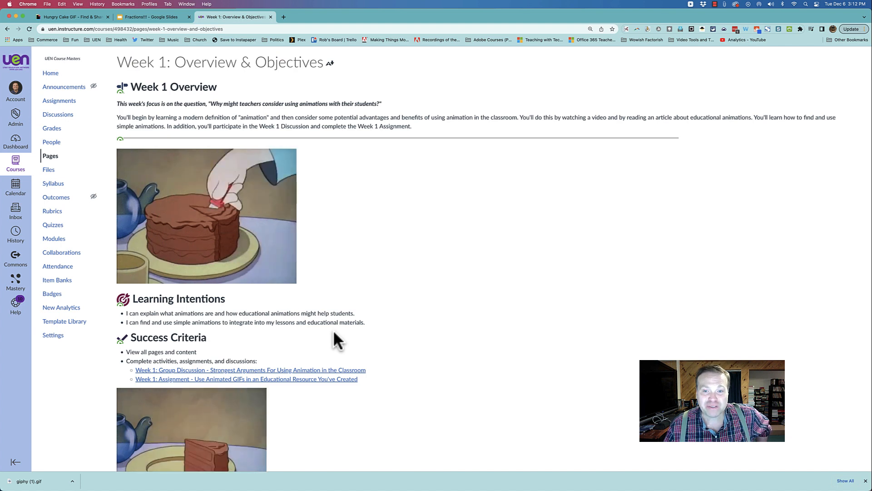
mouse_move(219, 232)
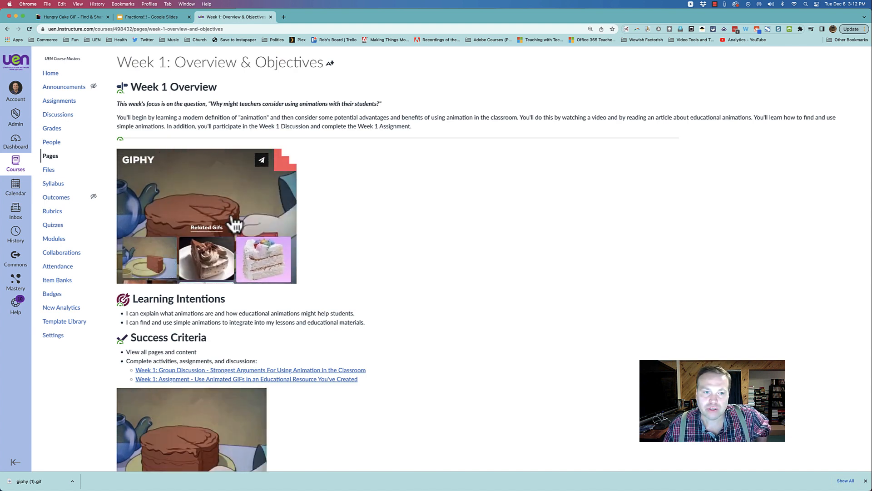
scroll(217, 214, "down", 3)
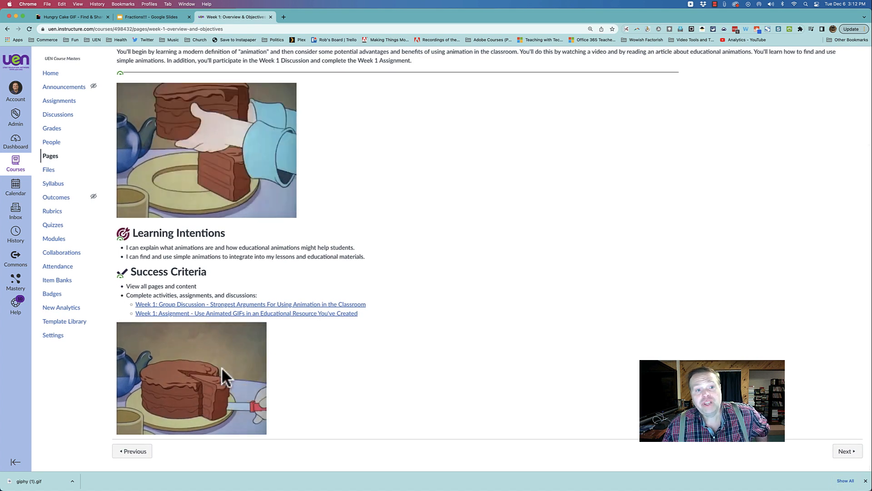
scroll(206, 282, "up", 1)
mouse_move(225, 201)
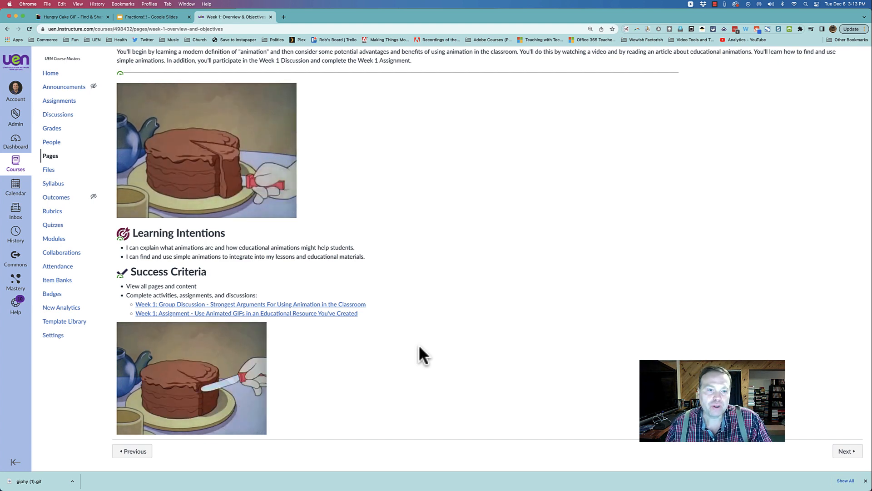
scroll(418, 250, "up", 1)
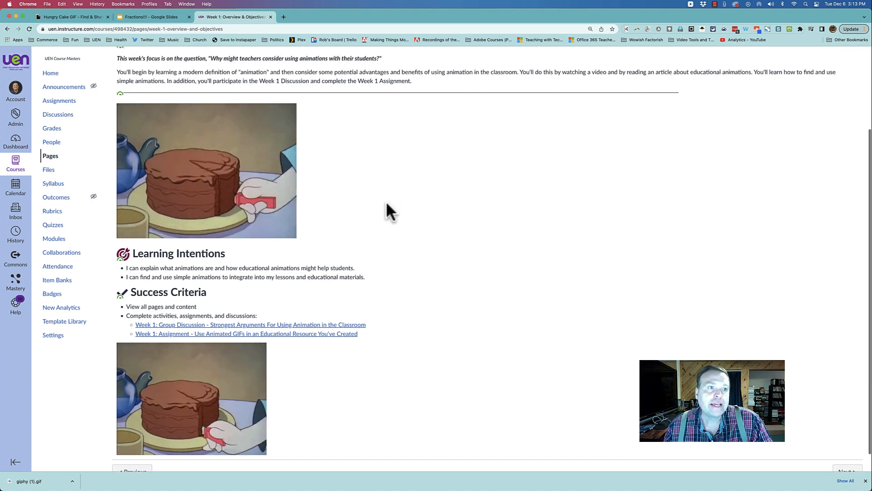
- Switch back to GIPHY and open its GIPHY Create page for making GIFs, stickers and backdrops
left_click(73, 17)
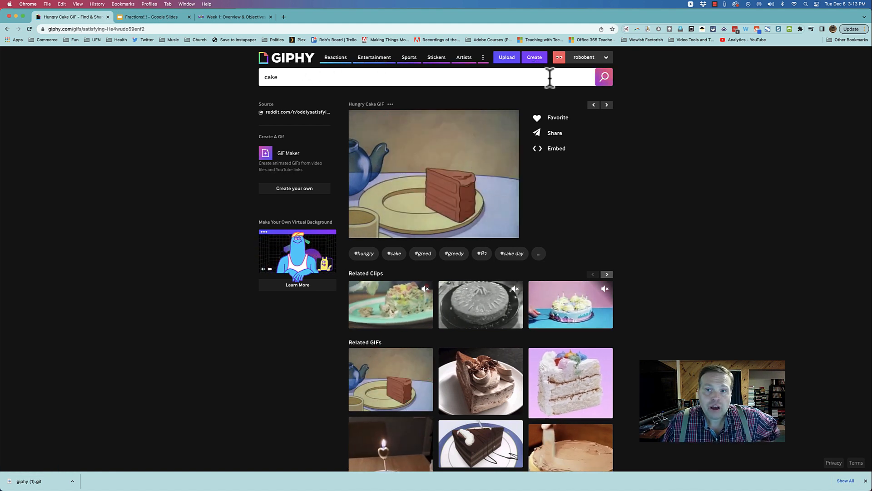
mouse_move(608, 68)
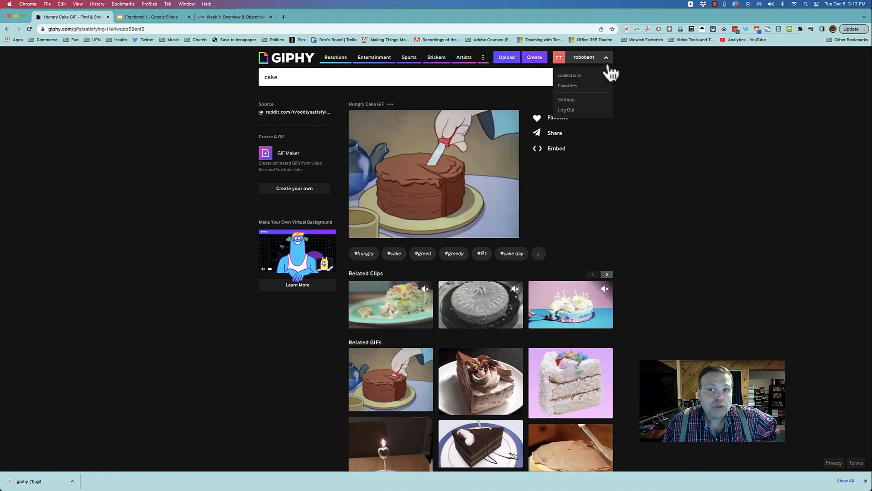
left_click(538, 61)
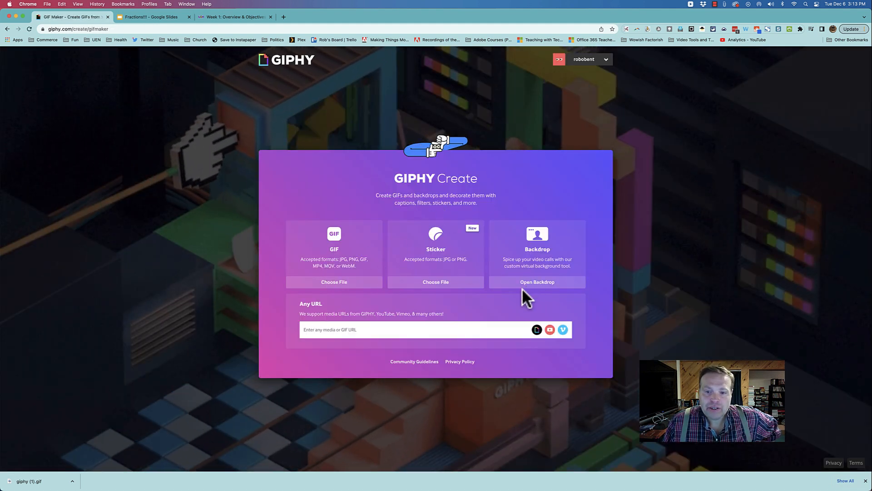
- Load old faithful.mp4 from Downloads as the source file for a new GIF
left_click(339, 282)
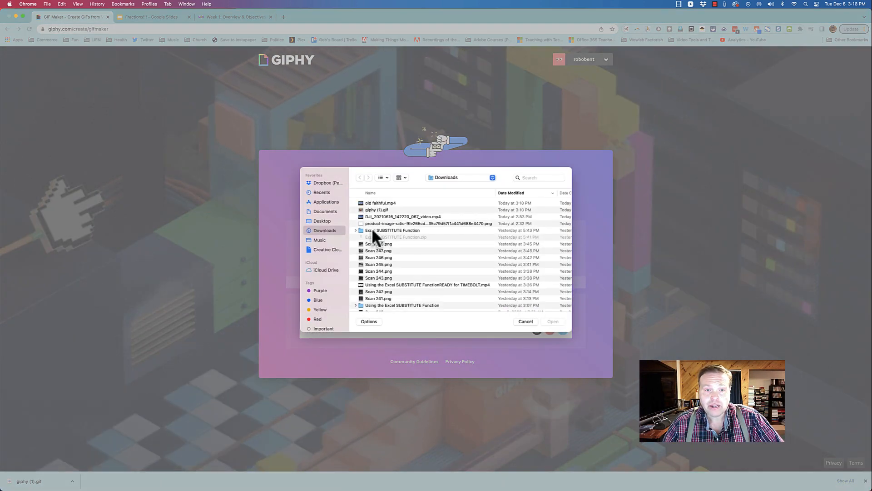
left_click(370, 203)
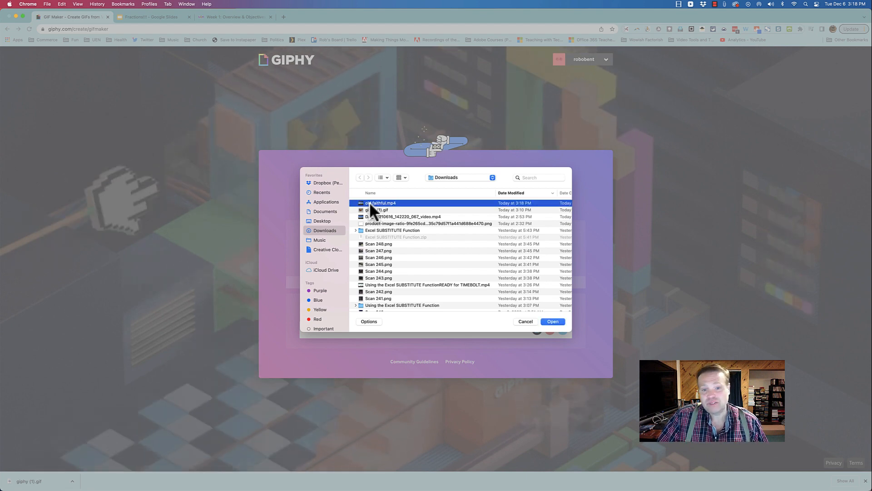
double_click(369, 203)
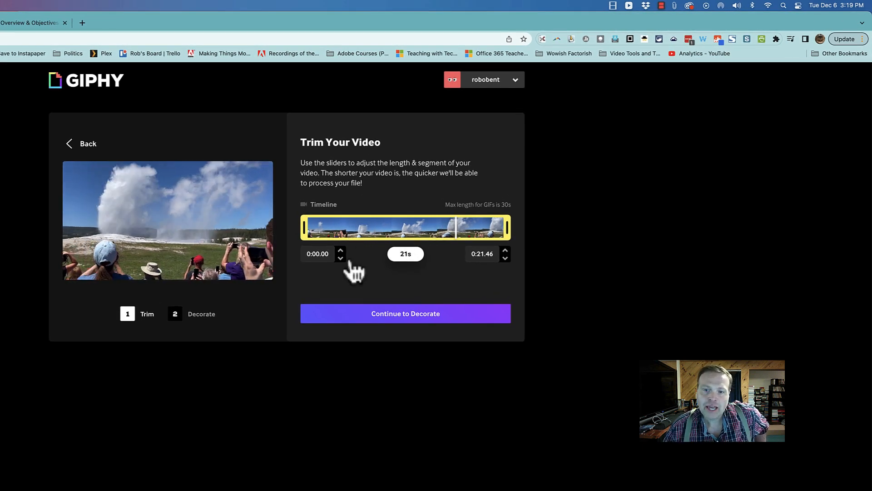
- Trim the Old Faithful video to the segment from 0:03.08 to 0:14.04 and continue to the decorating stage
left_click_drag(304, 227, 320, 235)
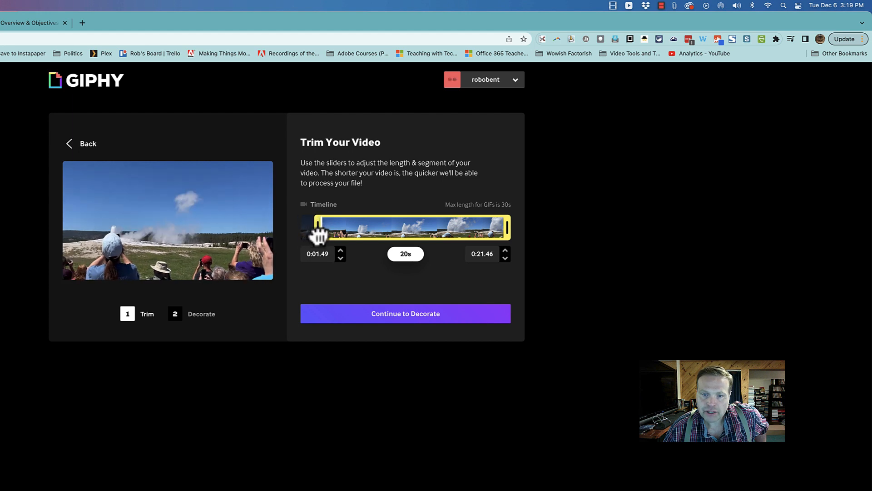
left_click_drag(514, 229, 500, 231)
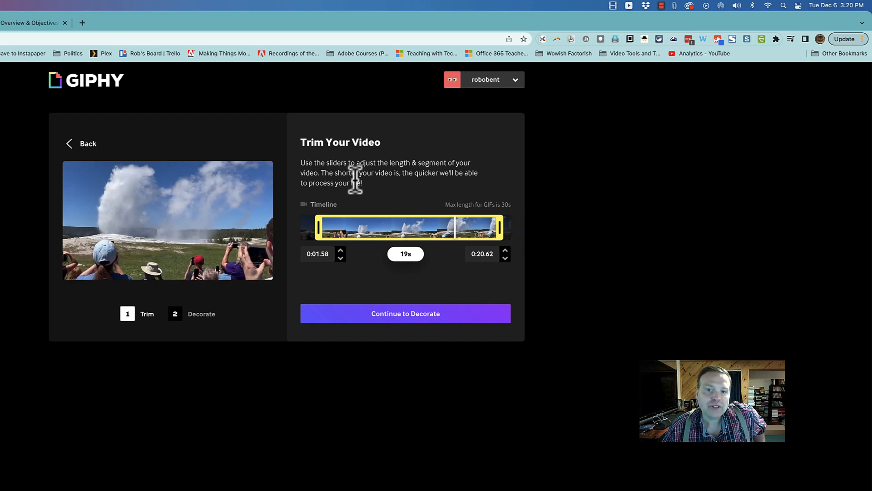
left_click_drag(356, 174, 439, 182)
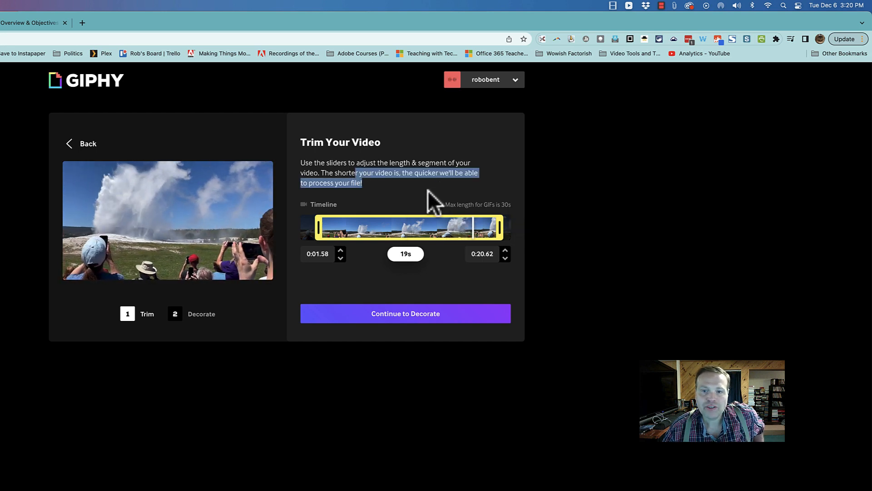
left_click_drag(499, 230, 438, 230)
left_click_drag(316, 227, 334, 231)
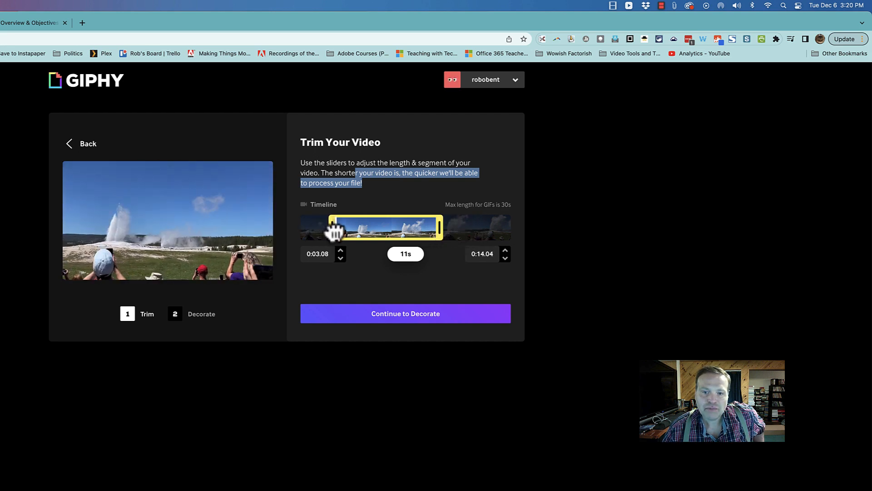
left_click(429, 319)
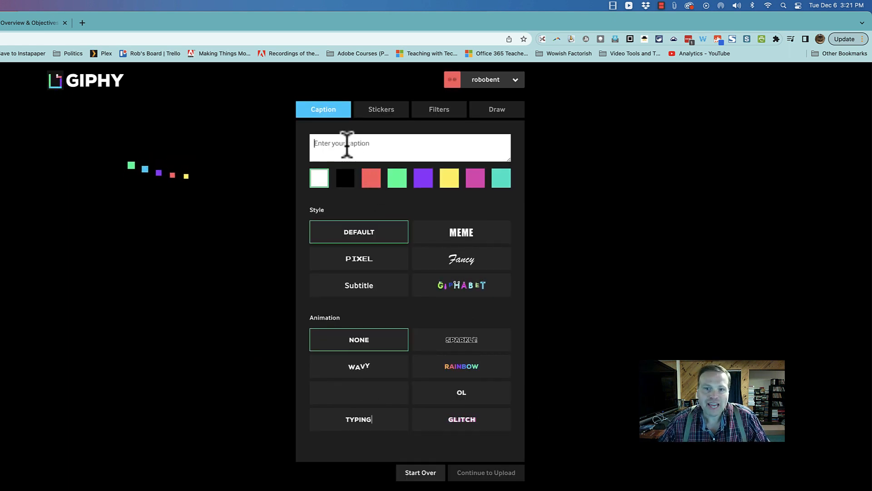
- Add a white "Wow!" caption in the upper-right sky area with the Wavy animation and continue to the upload details
left_click(347, 144)
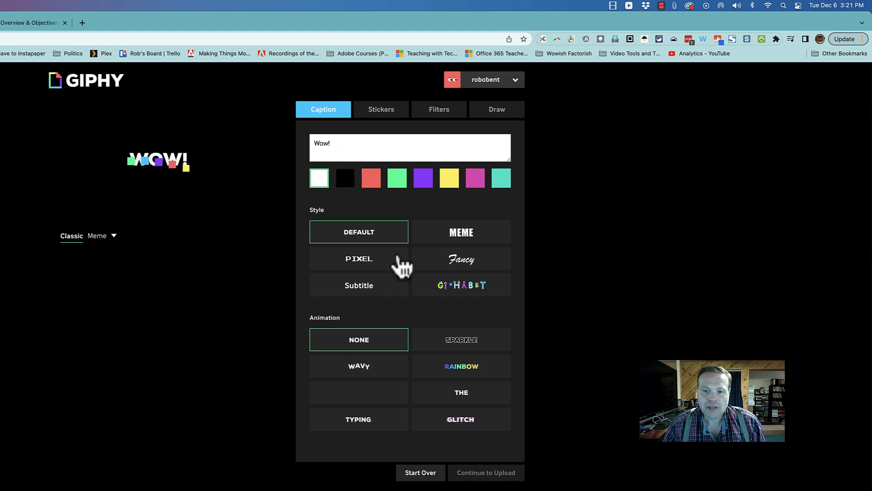
left_click(464, 241)
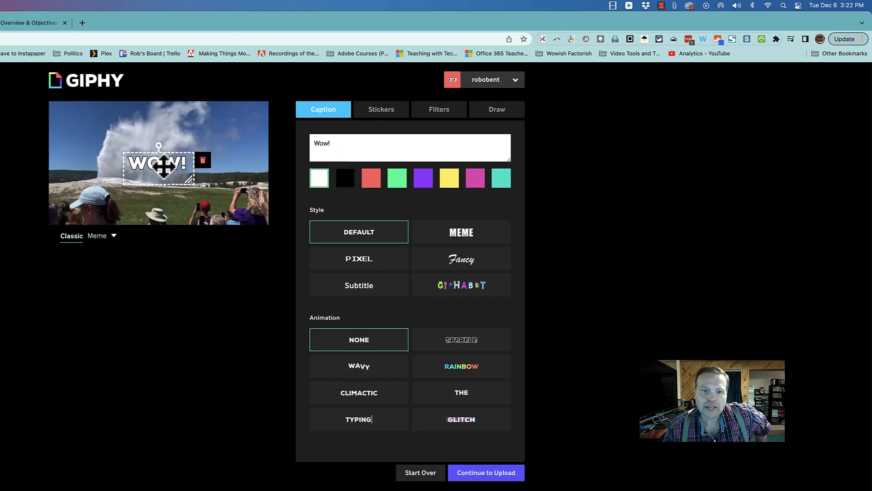
left_click_drag(164, 167, 143, 119)
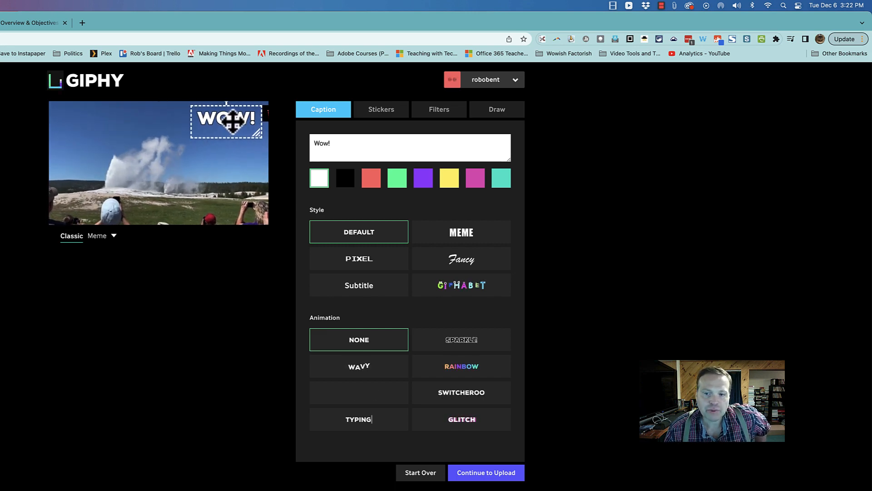
left_click(366, 368)
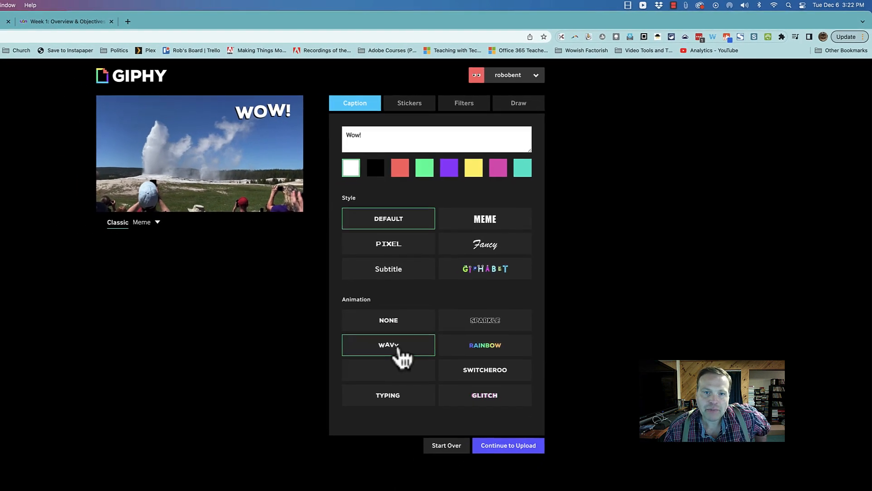
left_click(509, 447)
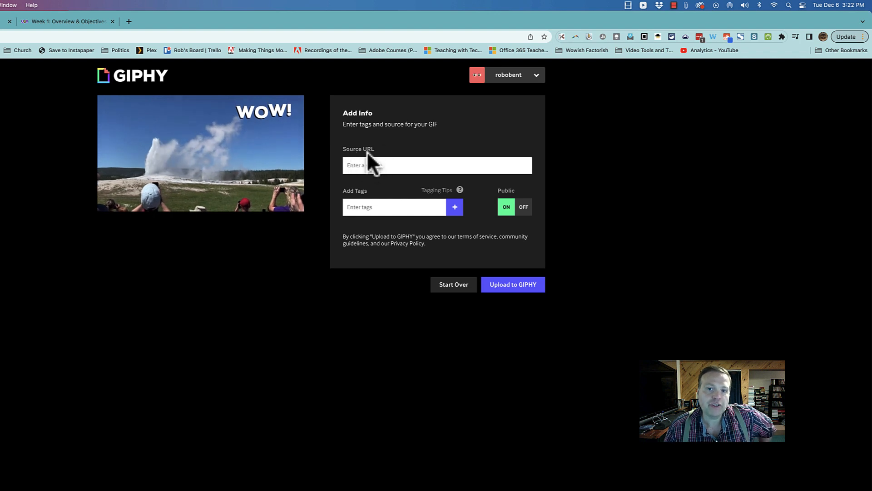
- Tag the GIF "old faithful", turn its public visibility off and upload it to GIPHY
left_click(401, 208)
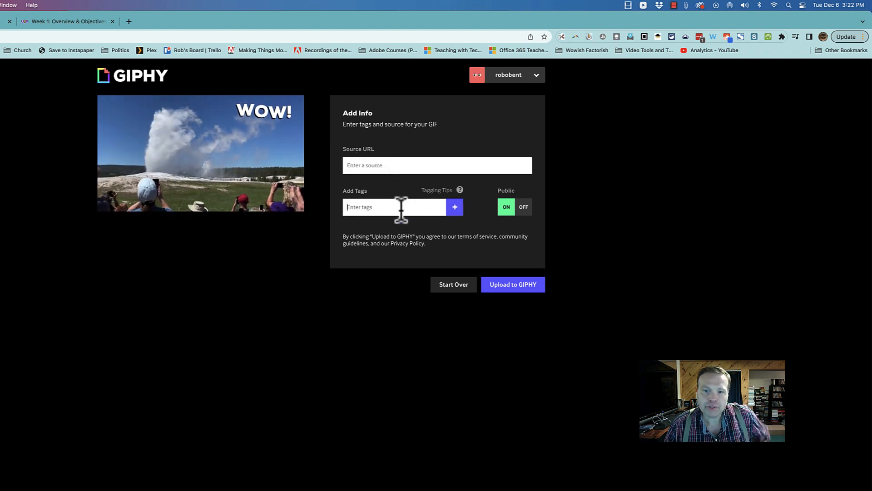
type("old fa")
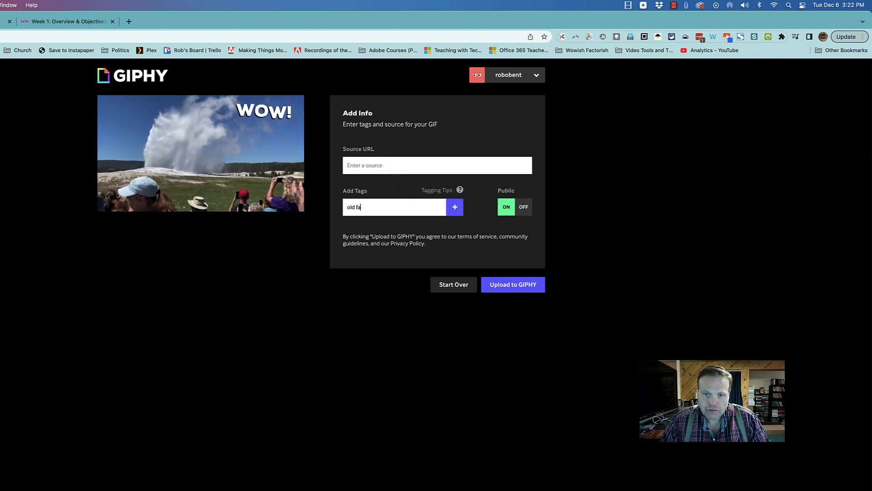
type("ithful")
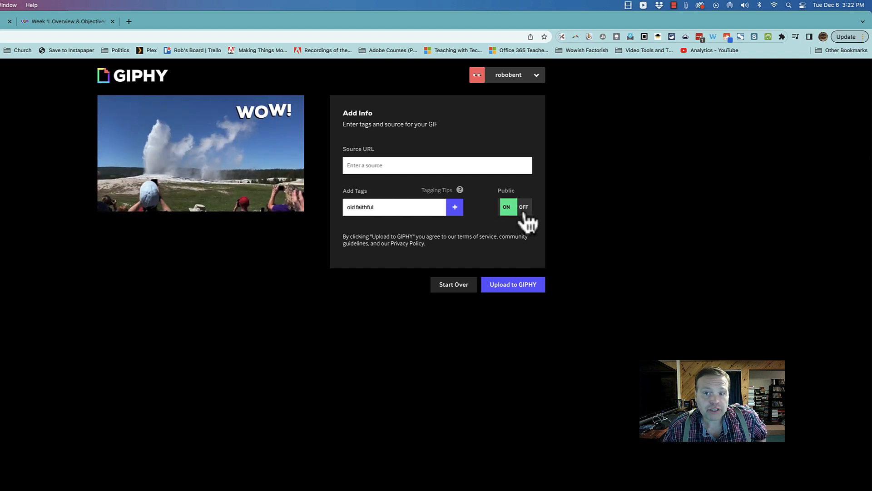
left_click(524, 212)
left_click(514, 283)
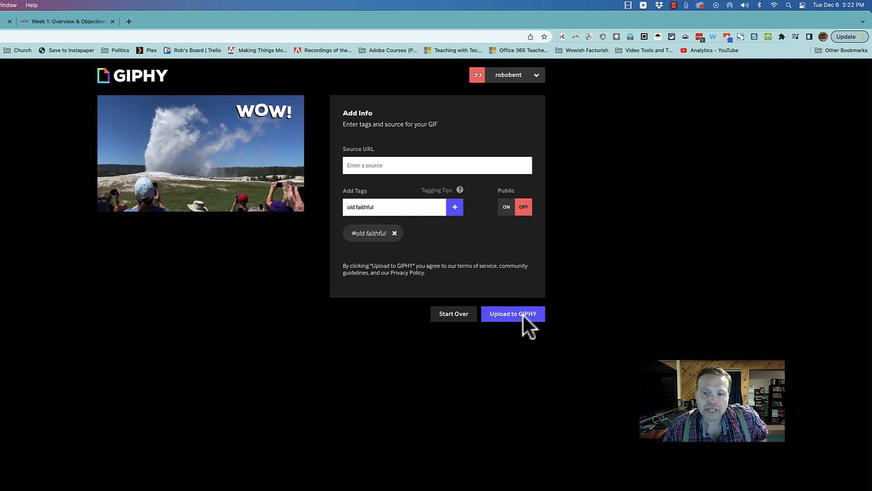
left_click(523, 314)
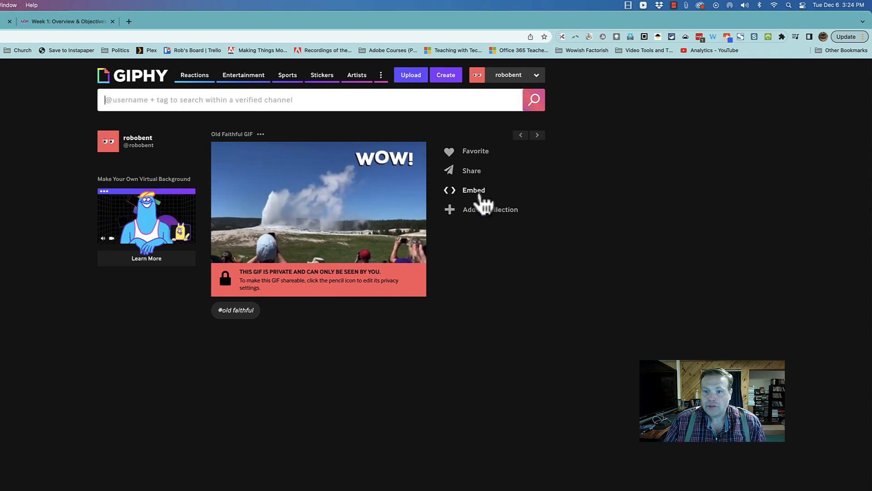
- Save the Old Faithful GIF image to Downloads as giphy (2) and switch to the Fractions!!! presentation in Google Slides
right_click(370, 229)
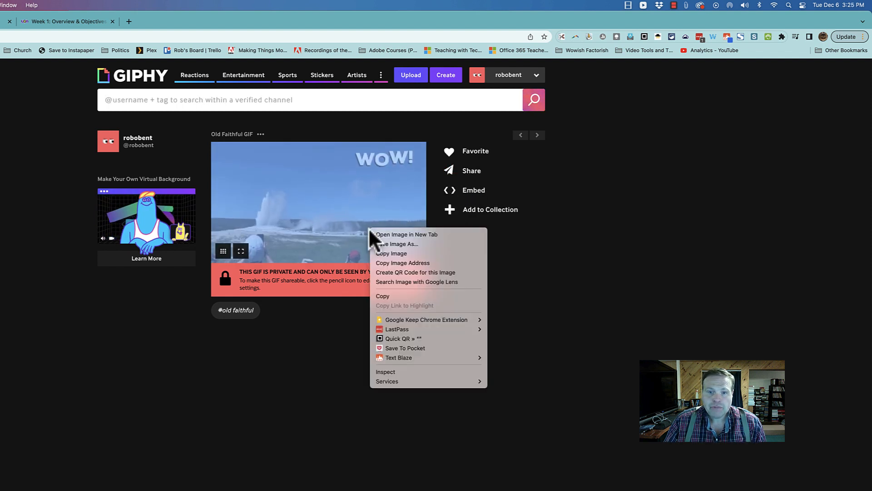
left_click(395, 243)
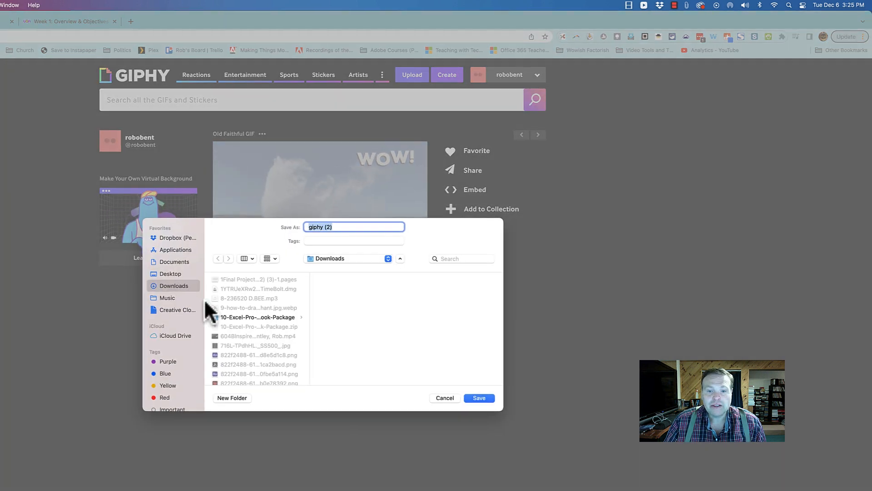
left_click(516, 362)
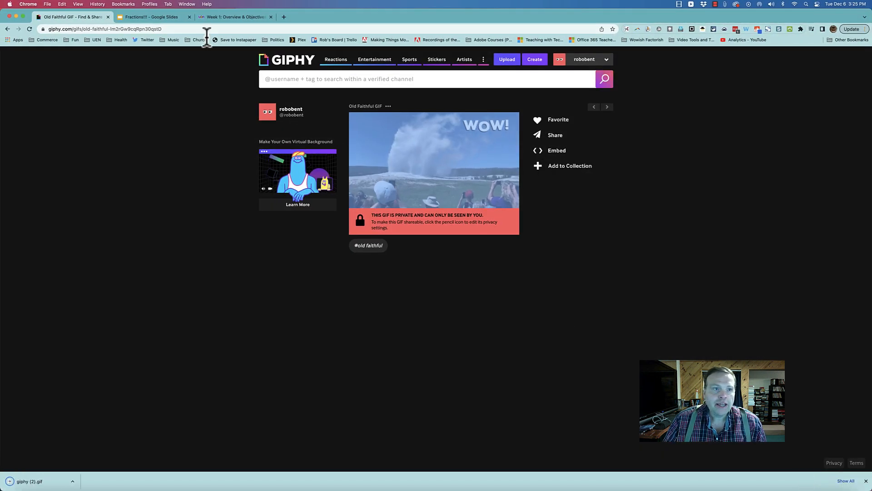
left_click(159, 19)
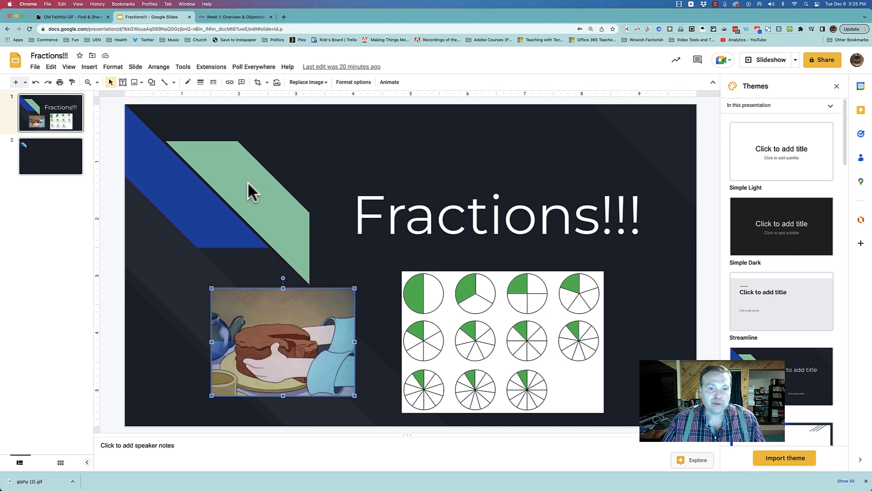
left_click(89, 66)
mouse_move(107, 84)
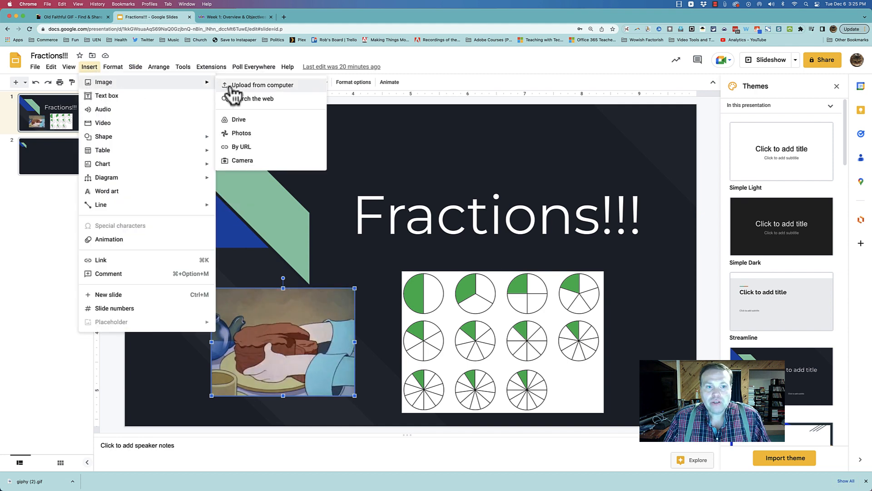
left_click(234, 87)
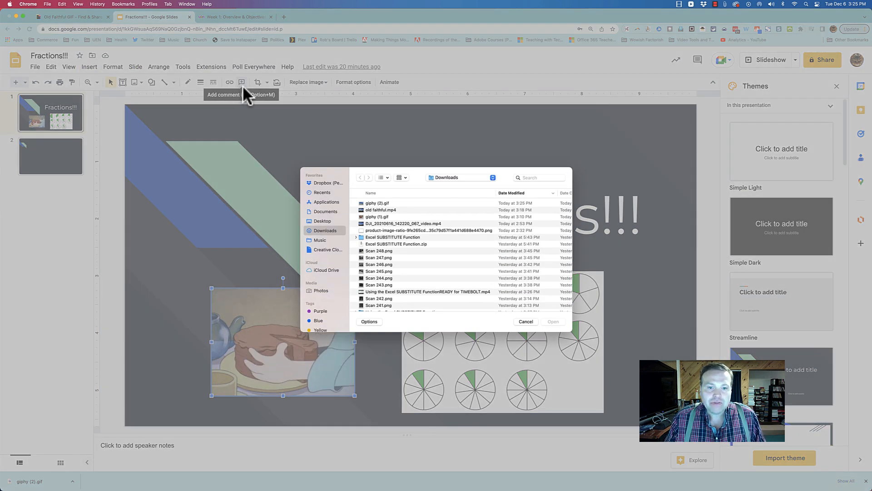
key("Escape")
- Insert giphy (2).gif from Downloads on the Fractions!!! title slide and move it to the slide's upper-right corner
left_click(86, 67)
mouse_move(109, 83)
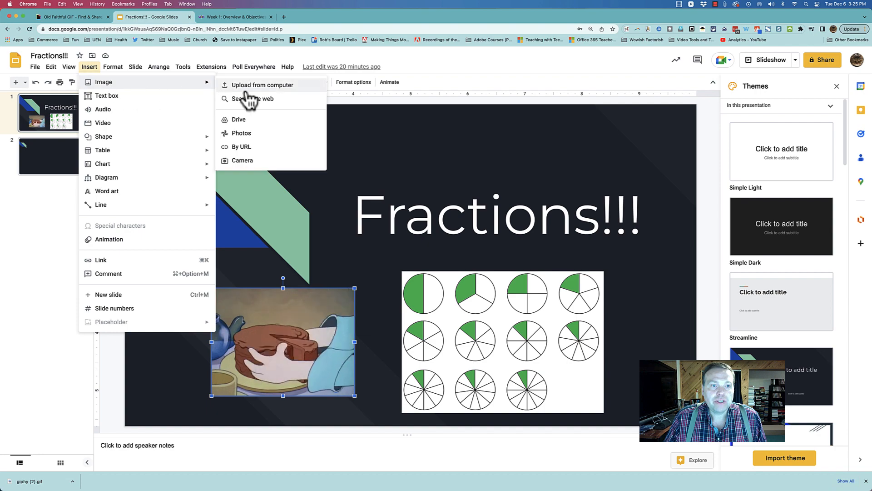
left_click(250, 97)
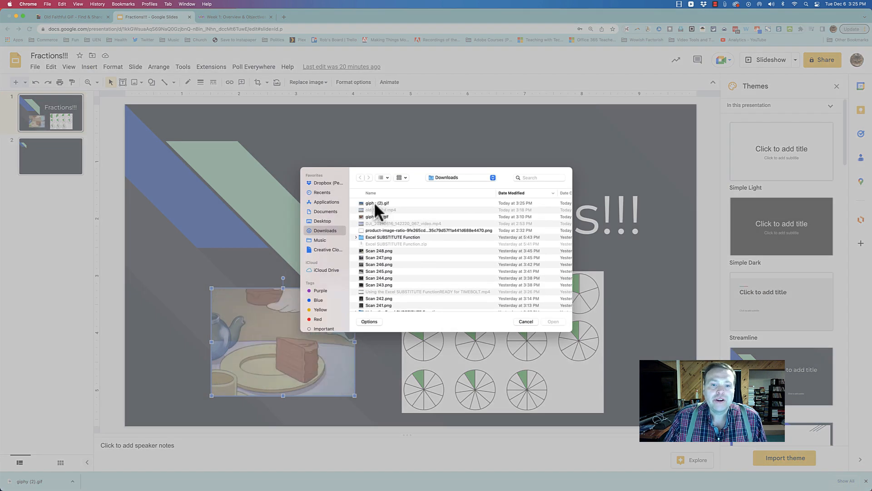
double_click(374, 201)
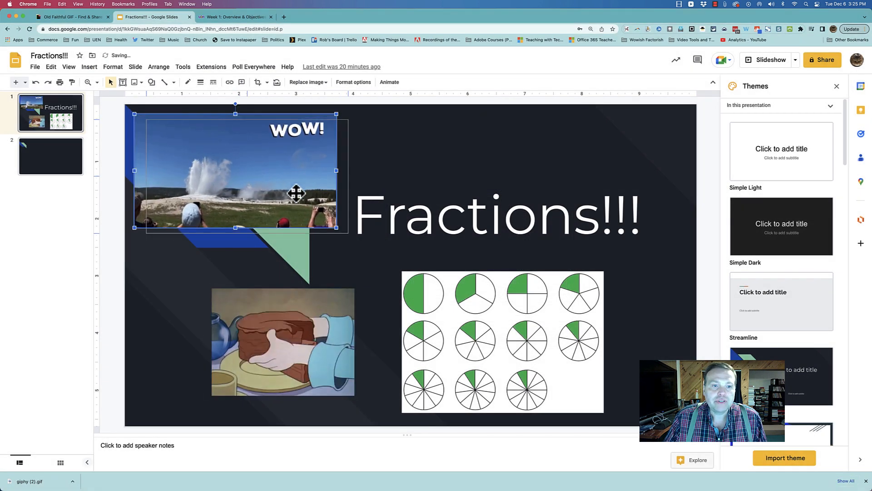
left_click_drag(613, 176, 611, 178)
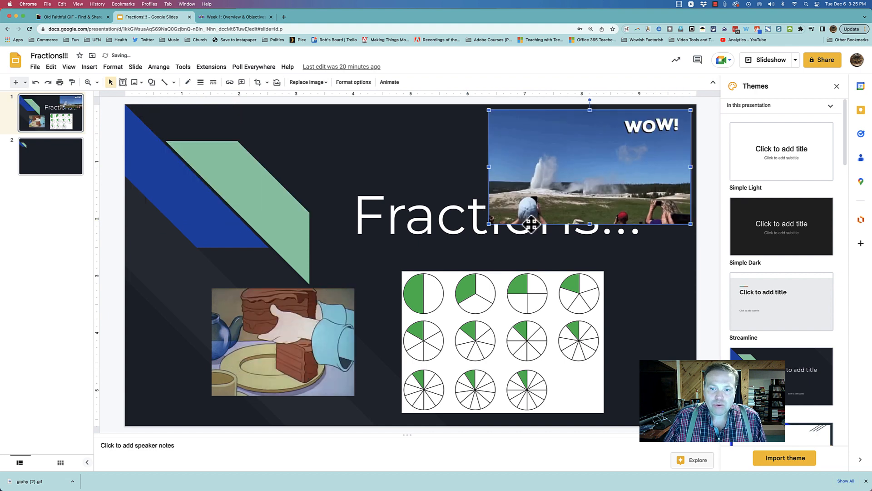